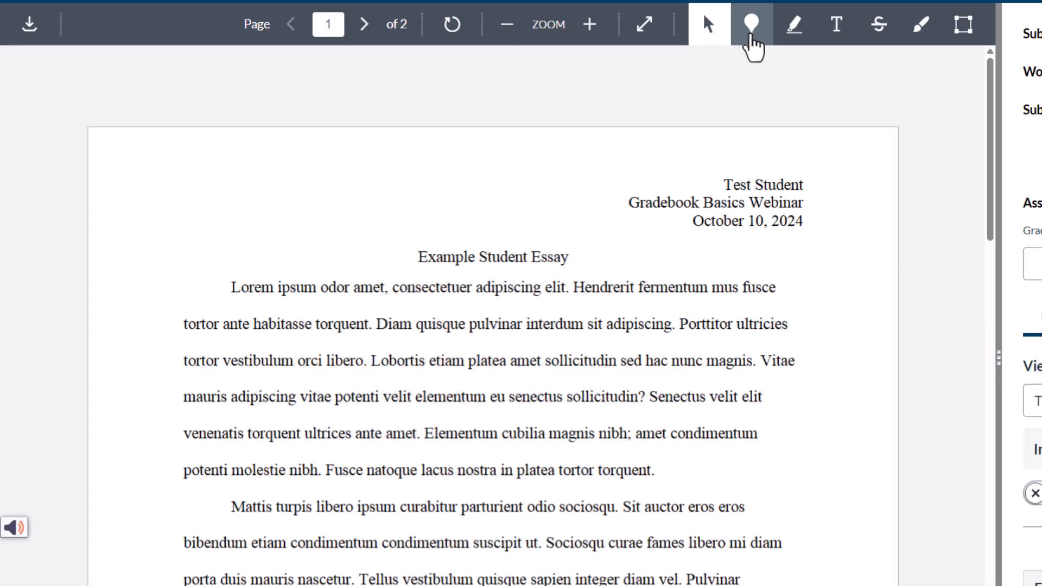
- Place two point annotations in the first paragraph and add the copied "Lorem ipsum dolor sit amet" comment to the one above "condimentum"
left_click(751, 39)
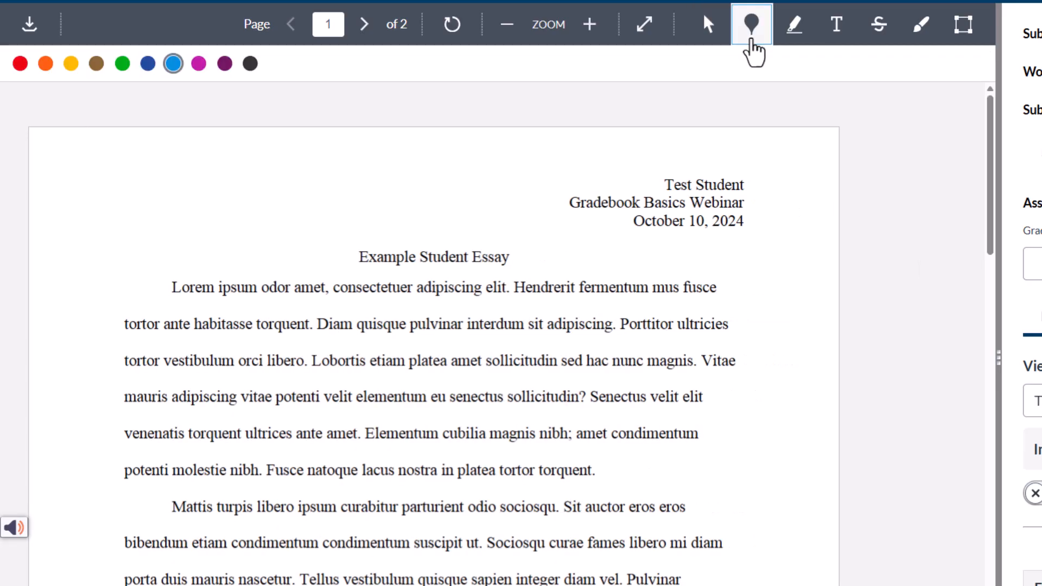
left_click(719, 342)
left_click(819, 416)
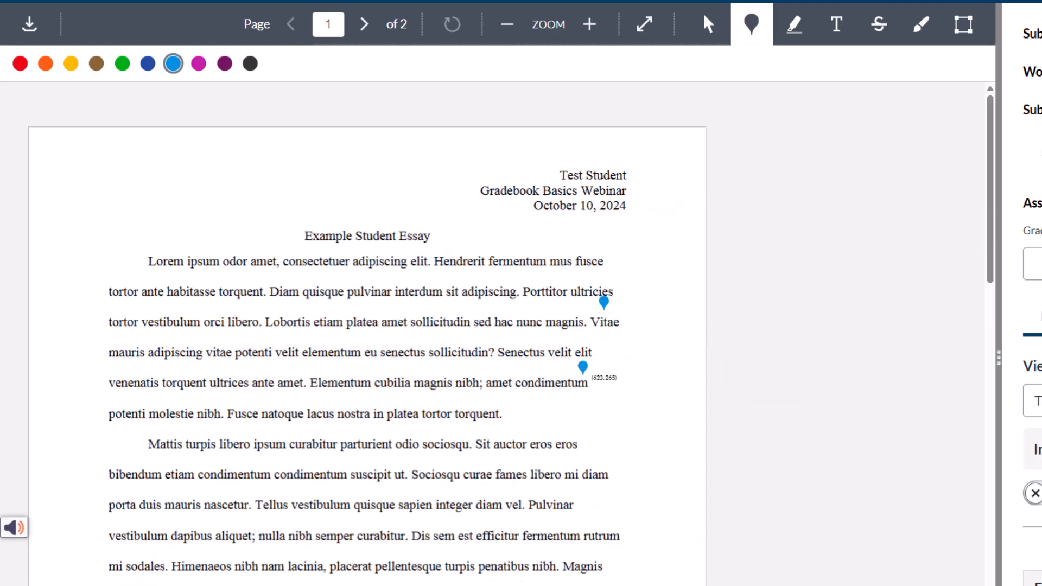
left_click(581, 372)
type("Lorem ipsum dolor sit amet, consectetur adipiscing elit, sed do eiusmod tempor incididunt ut labore et dolore magna aliqua.")
key("Return")
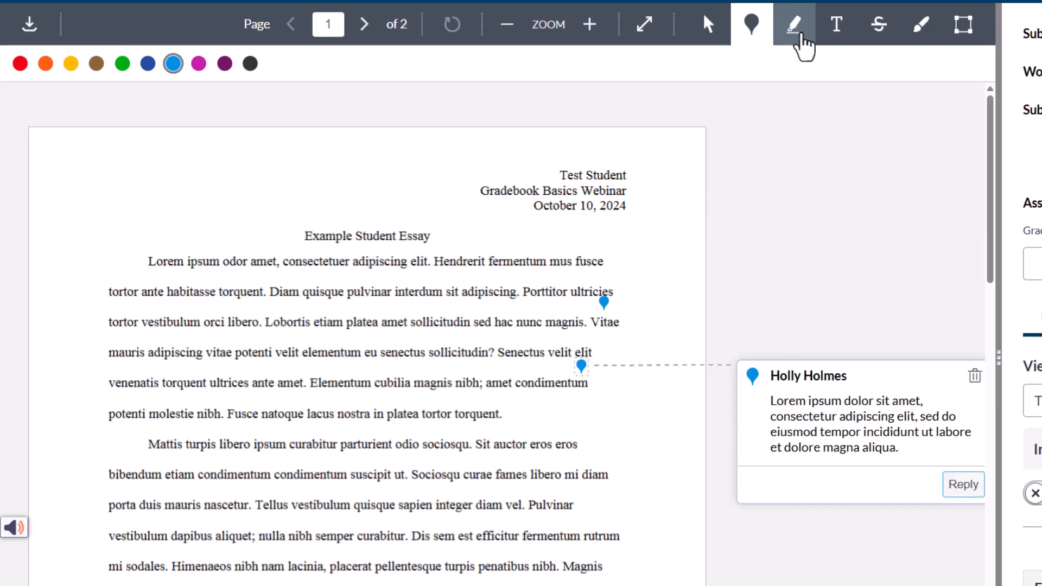
- Highlight "Tellus vestibulum" through "dapibus aliquet;" in yellow in the second paragraph and attach the "Lorem ipsum dolor sit amet" comment
left_click(795, 30)
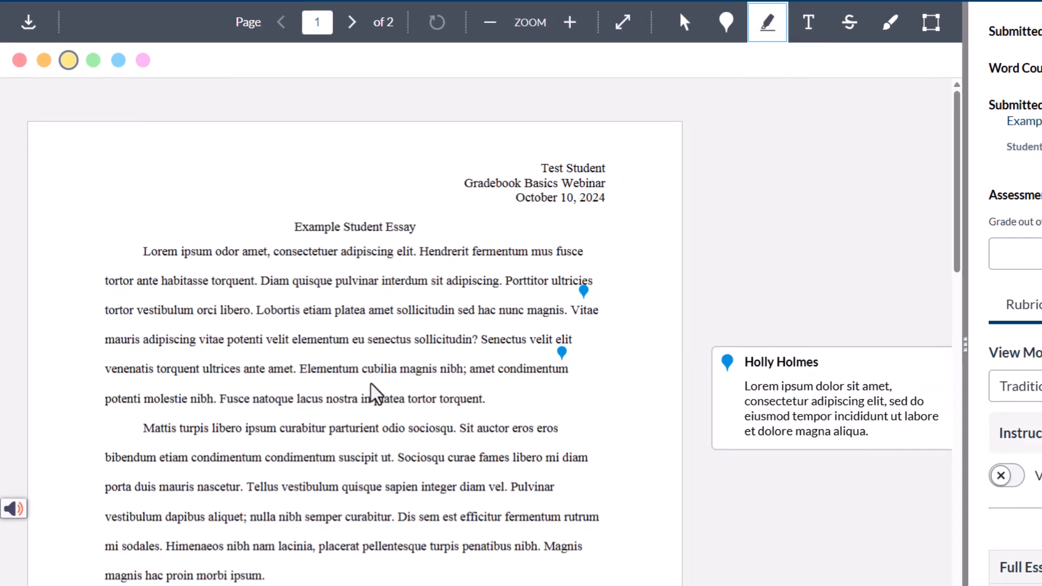
left_click_drag(244, 517, 246, 487)
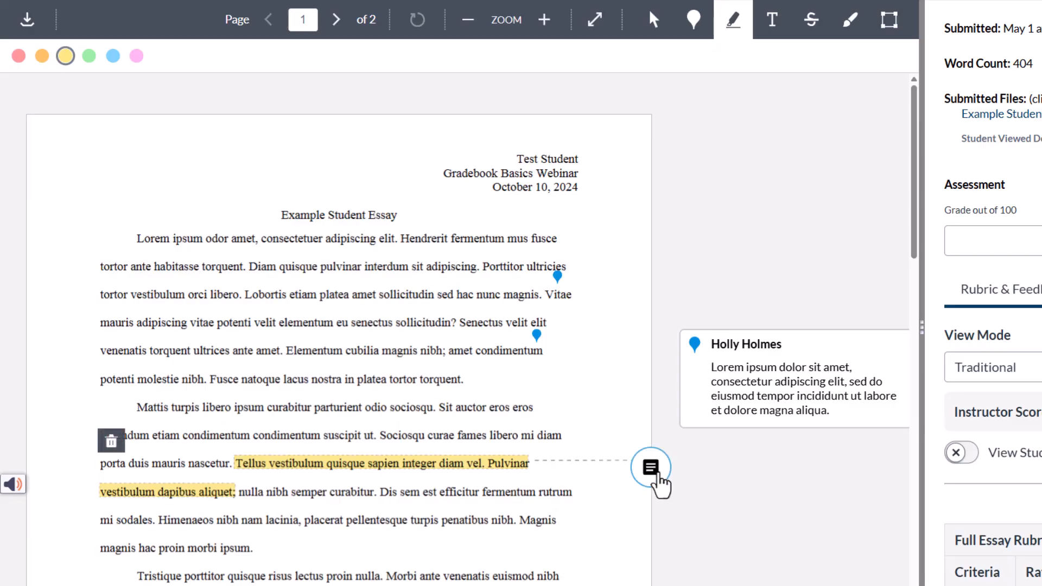
left_click(650, 470)
type("Lorem ipsum dolor sit amet, consectetur adipiscing elit, sed do eiusmod tempor incididunt ut labore et dolore magna aliqua.")
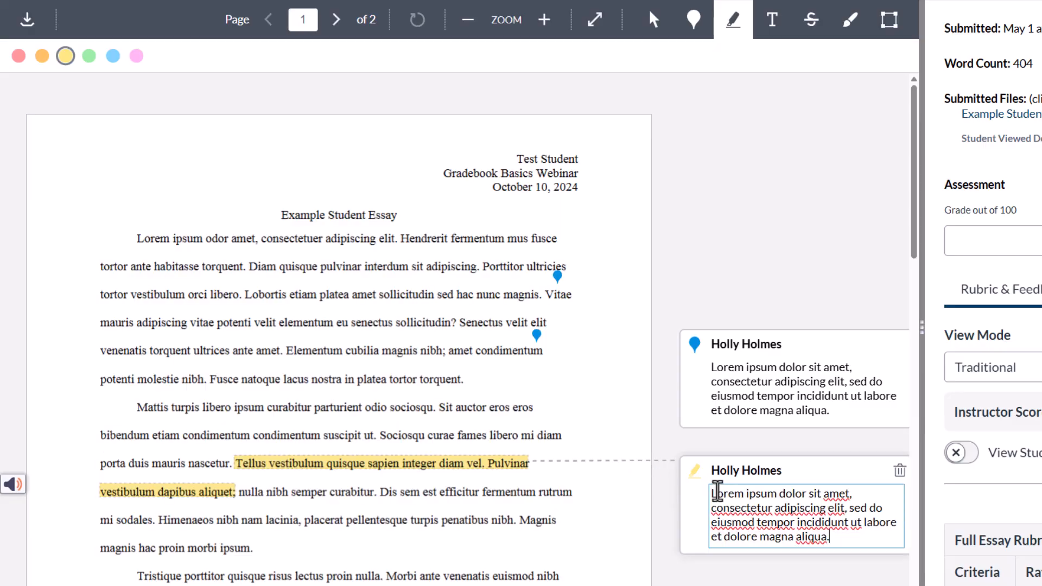
key("Return")
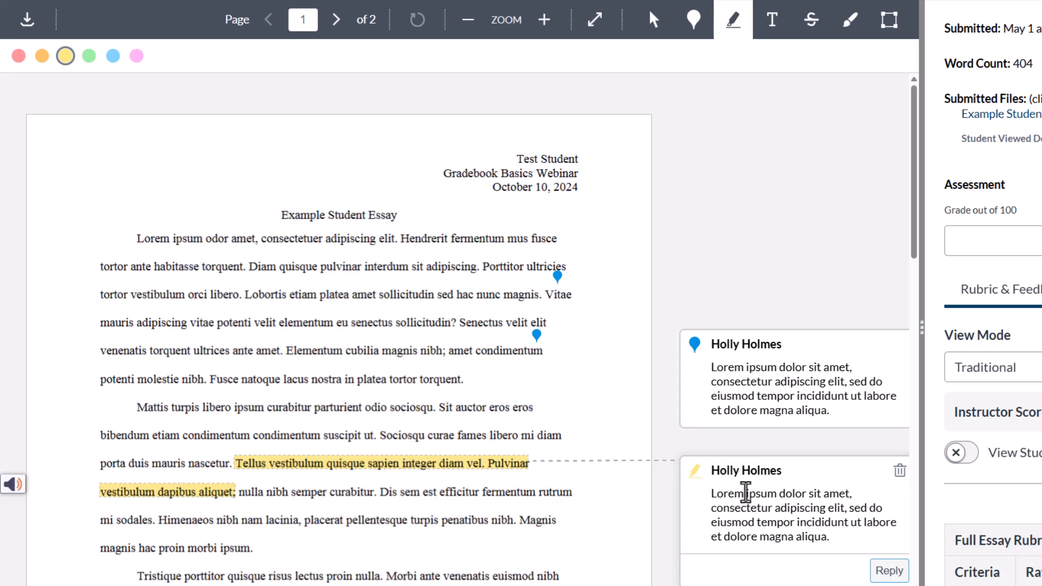
- Add a free text annotation above the title on page 1 containing the copied "Lorem ipsum dolor sit amet" text
left_click(770, 24)
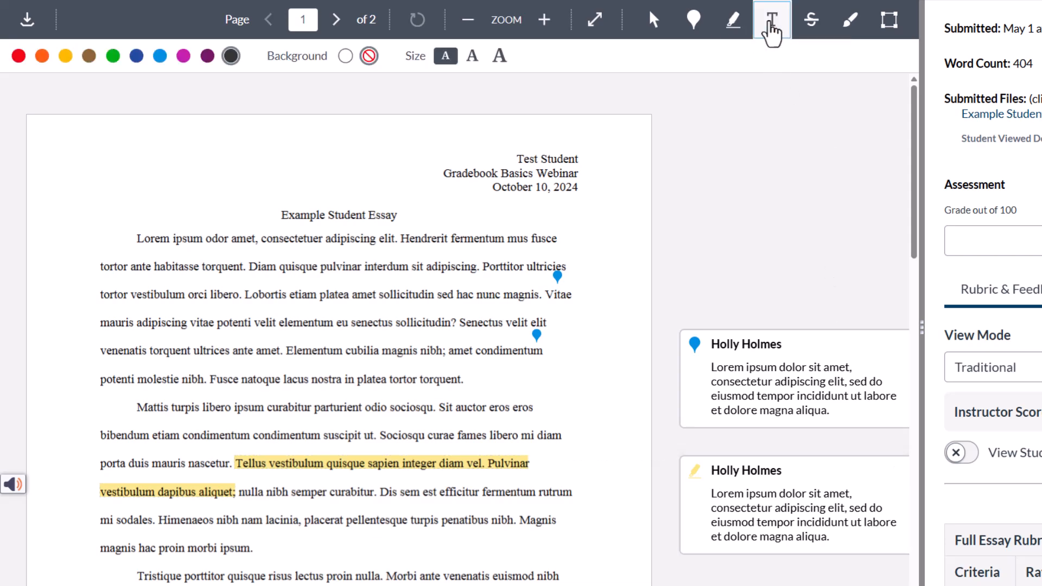
left_click(83, 161)
type("Lorem ipsum dolor sit amet, consectetur adipiscing elit, sed do eiusmod tempor incididunt ut labore et dolore magna aliqua.")
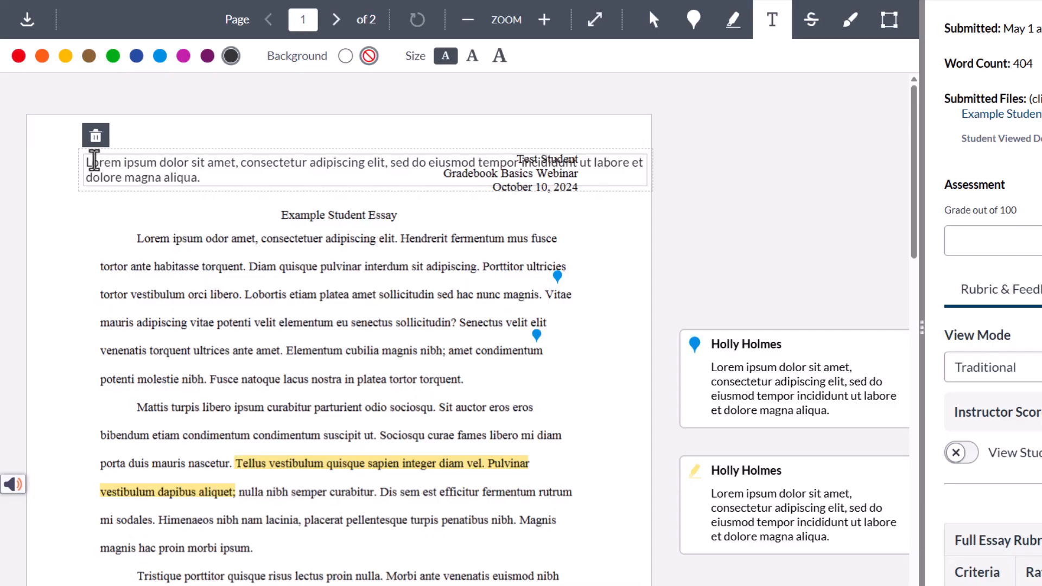
- Strike out "Est gravida elit" through "cursus rutrum." in the third paragraph in red and attach the "Lorem ipsum dolor sit amet" comment
left_click(814, 25)
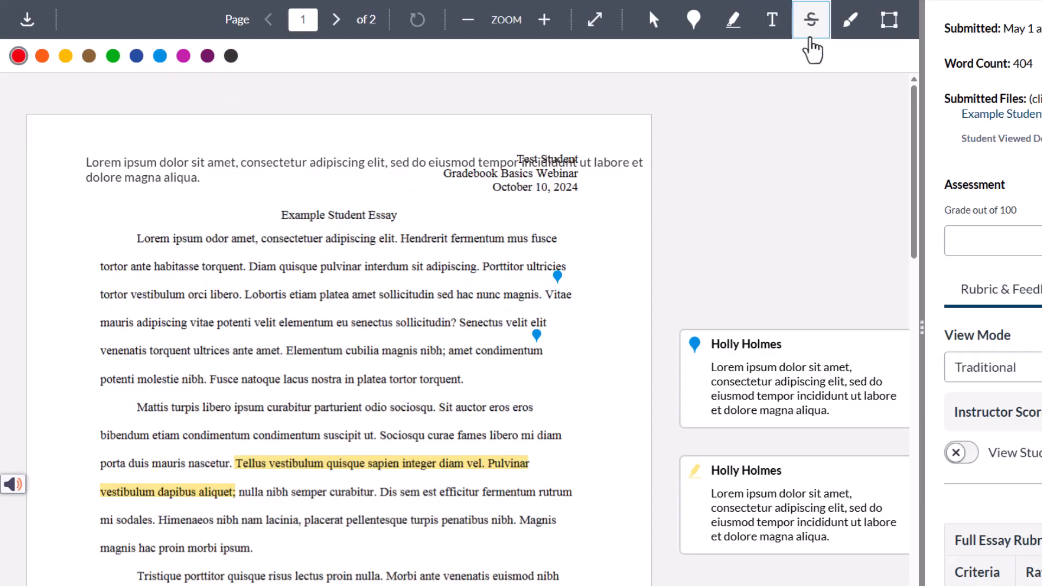
scroll(411, 424, "down", 5)
left_click_drag(270, 344, 477, 420)
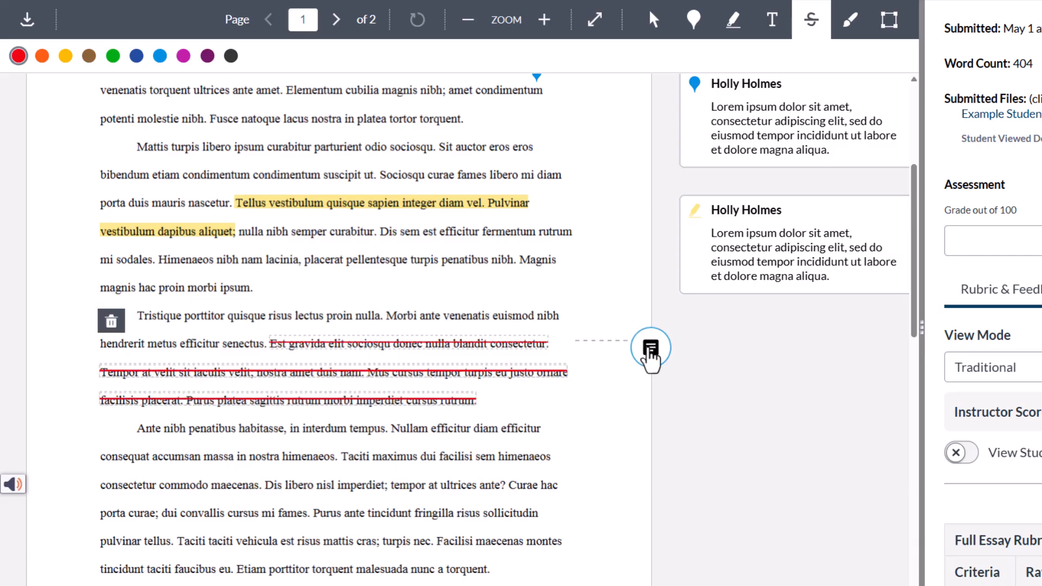
left_click(652, 350)
type("Lorem ipsum dolor sit amet, consectetur adipiscing elit, sed do eiusmod tempor incididunt ut labore et dolore magna aliqua.")
key("Return")
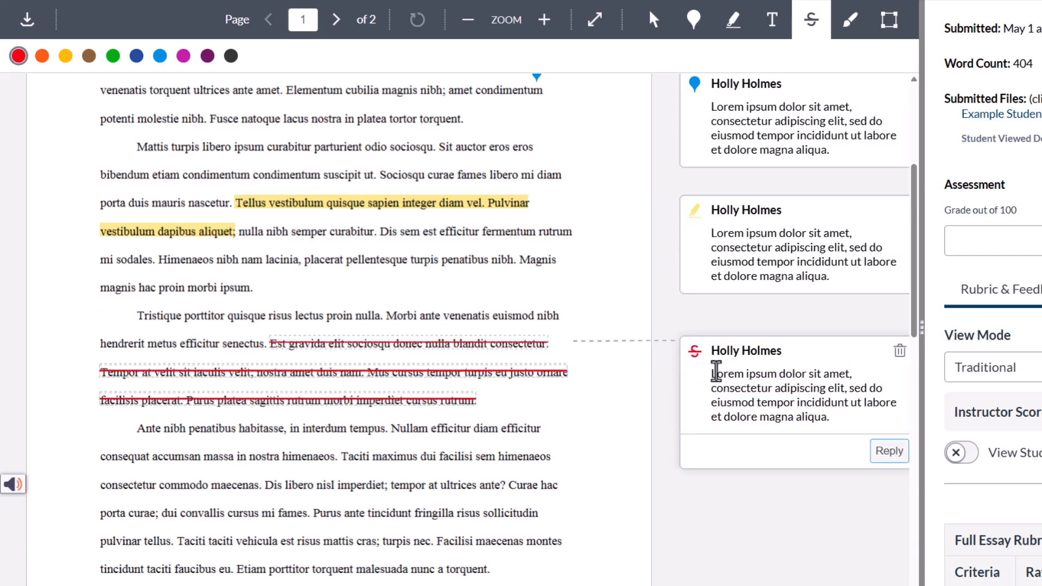
- Draw a freehand blue double-headed arrow beside page 2's first paragraph, curving from "Nullam" down to "imperdiet", and finish the drawing
left_click(850, 22)
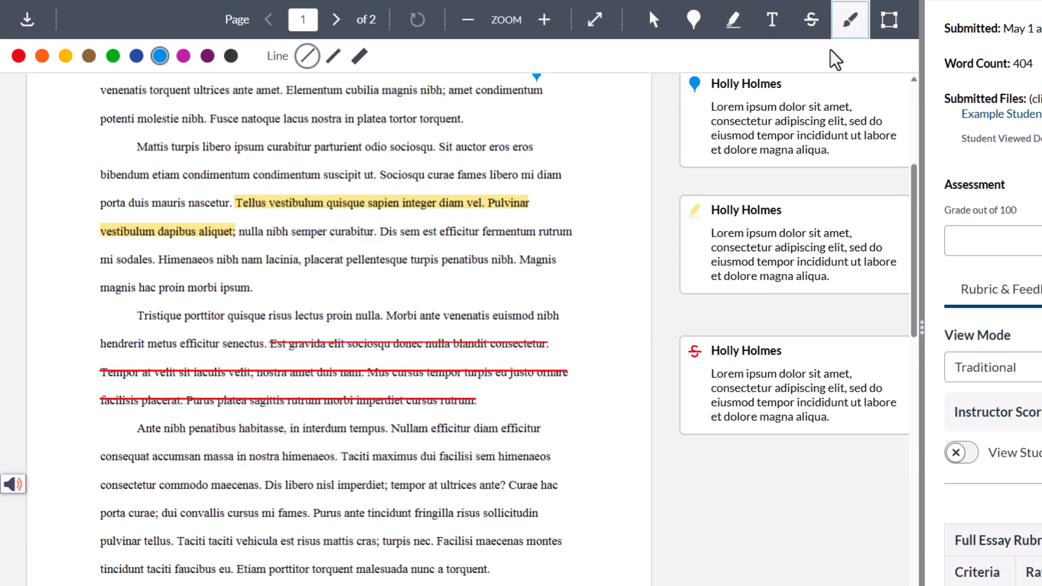
scroll(325, 449, "down", 8)
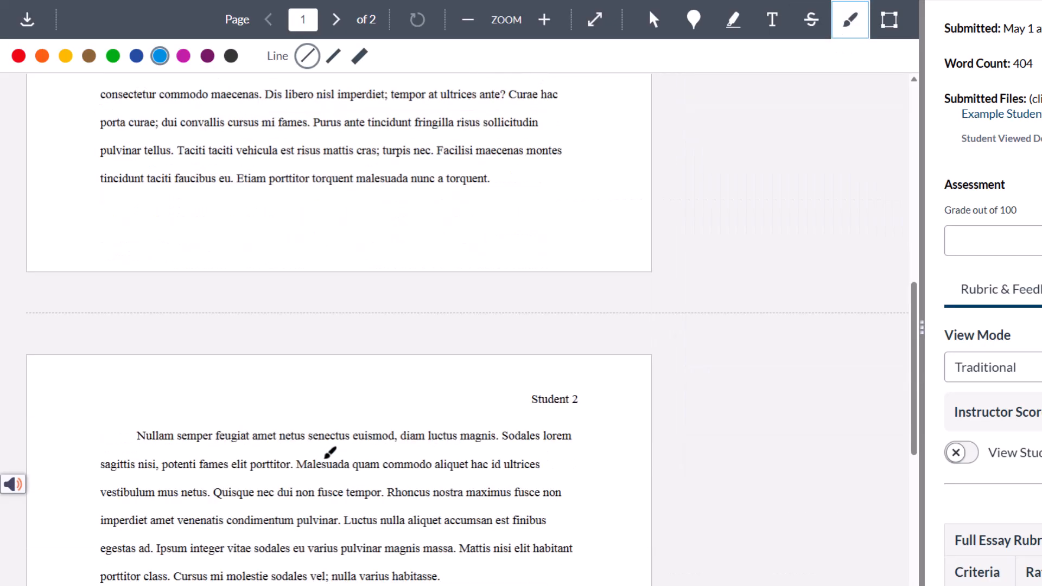
scroll(332, 444, "down", 2)
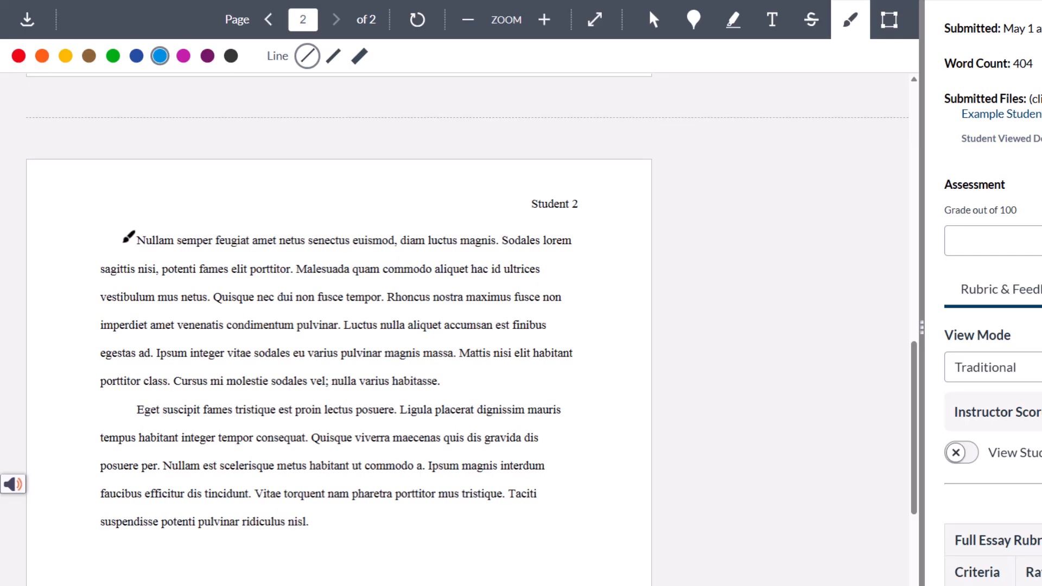
mouse_move(112, 253)
left_mouse_down()
mouse_move(128, 247)
mouse_move(116, 237)
mouse_move(61, 278)
mouse_move(101, 325)
mouse_move(101, 314)
mouse_move(101, 325)
mouse_move(72, 330)
left_mouse_up()
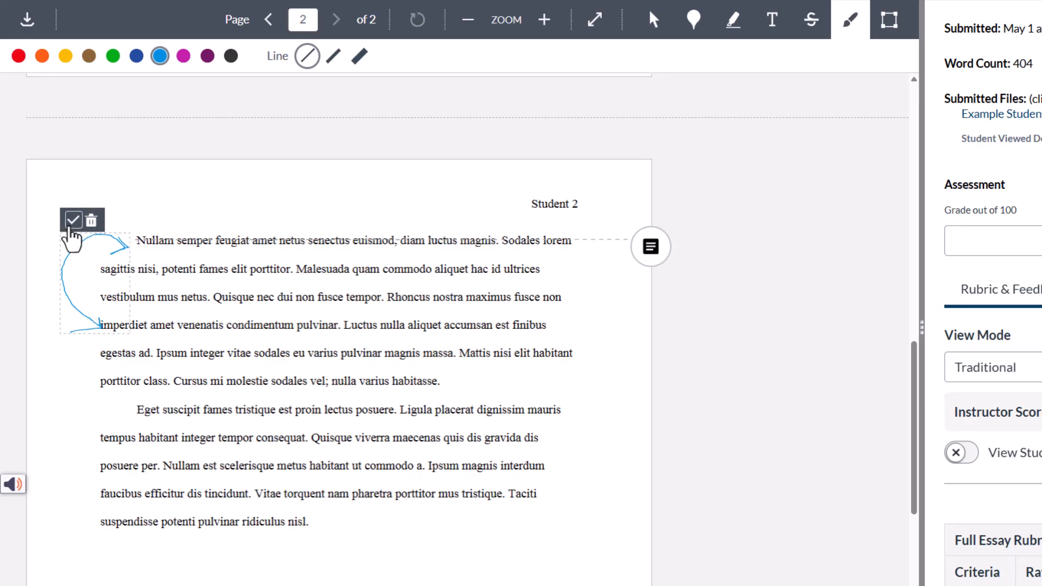
left_click(71, 222)
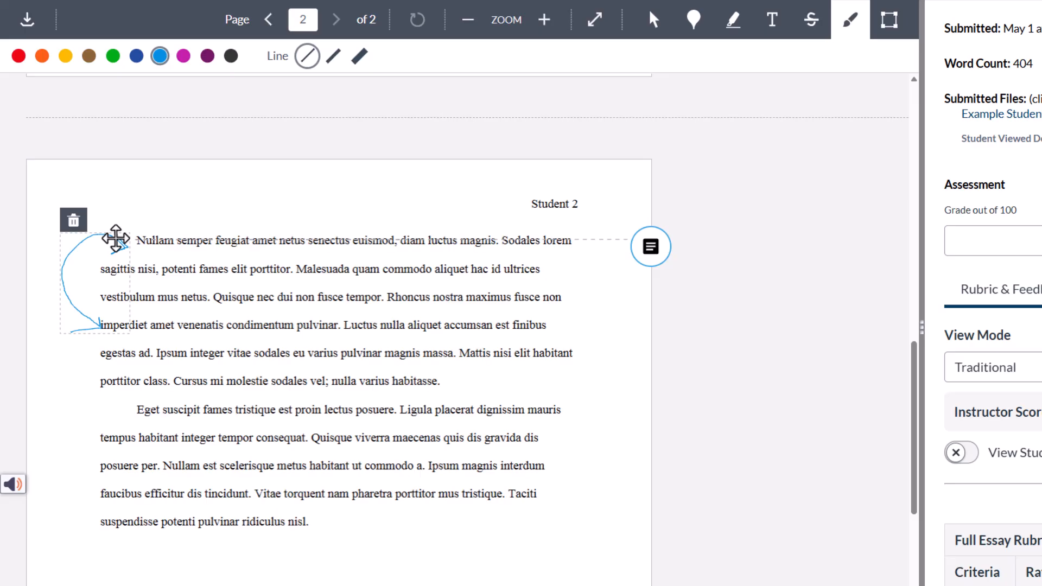
- Draw a blue area box around the "Eget suscipit" paragraph on page 2 and attach the "Lorem ipsum dolor sit amet" comment
left_click(889, 20)
mouse_move(94, 404)
left_mouse_down()
mouse_move(98, 516)
mouse_move(579, 549)
left_mouse_up()
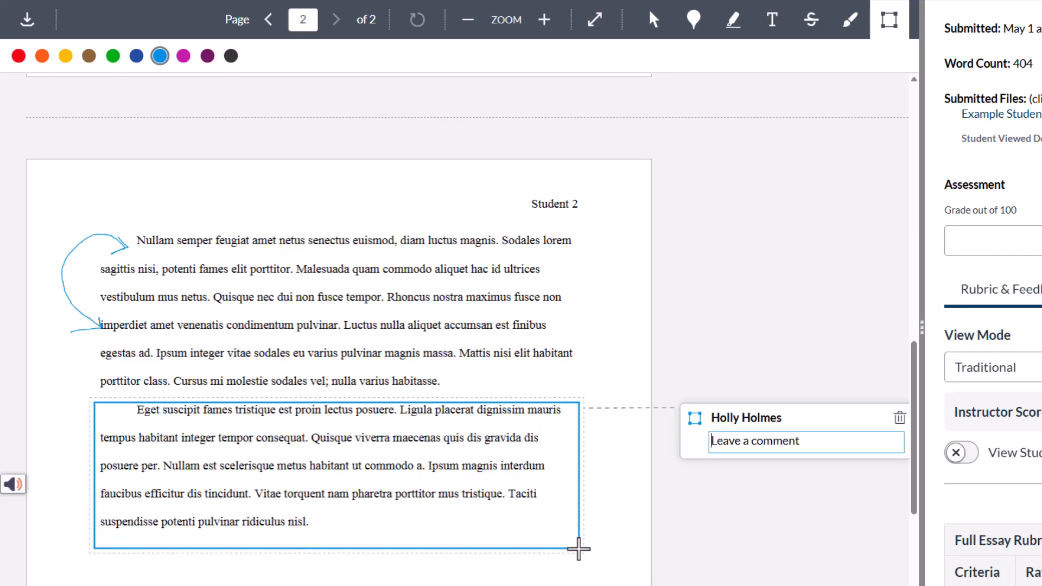
type("Lorem ipsum dolor sit amet, consectetur adipiscing elit, sed do eiusmod tempor incididunt ut labore et dolore magna aliqua.")
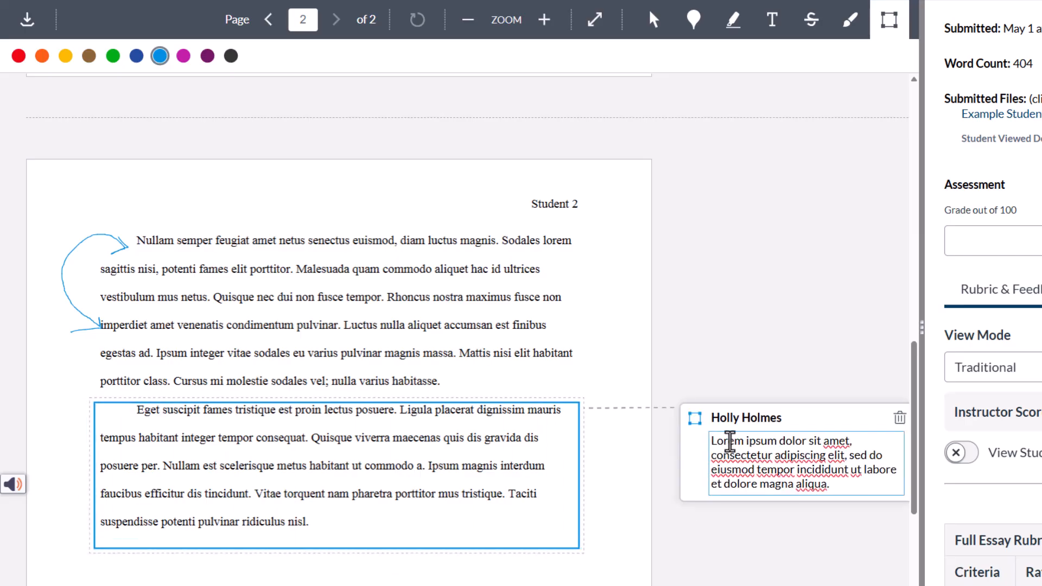
key("Return")
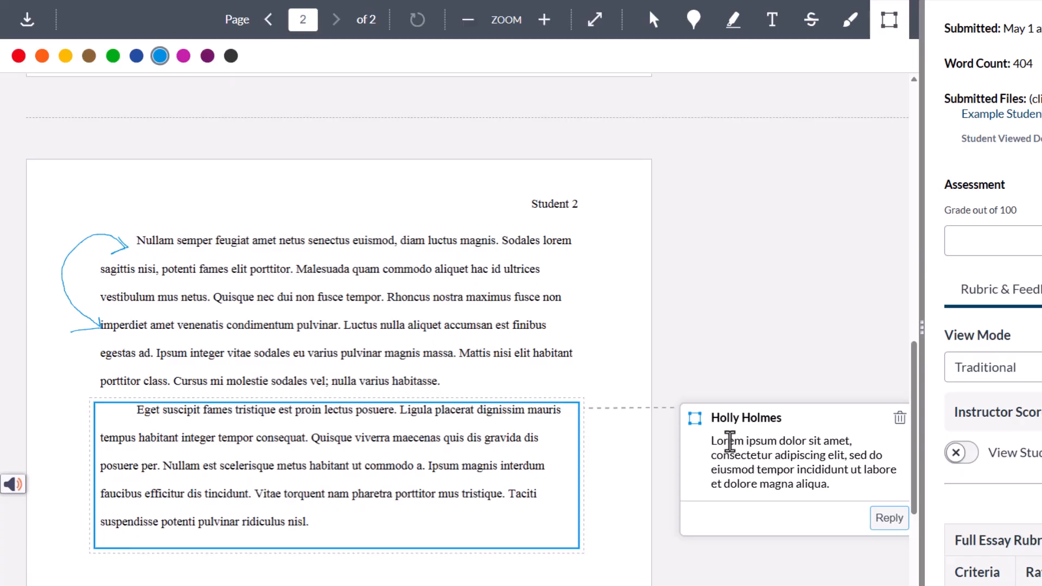
left_click(816, 159)
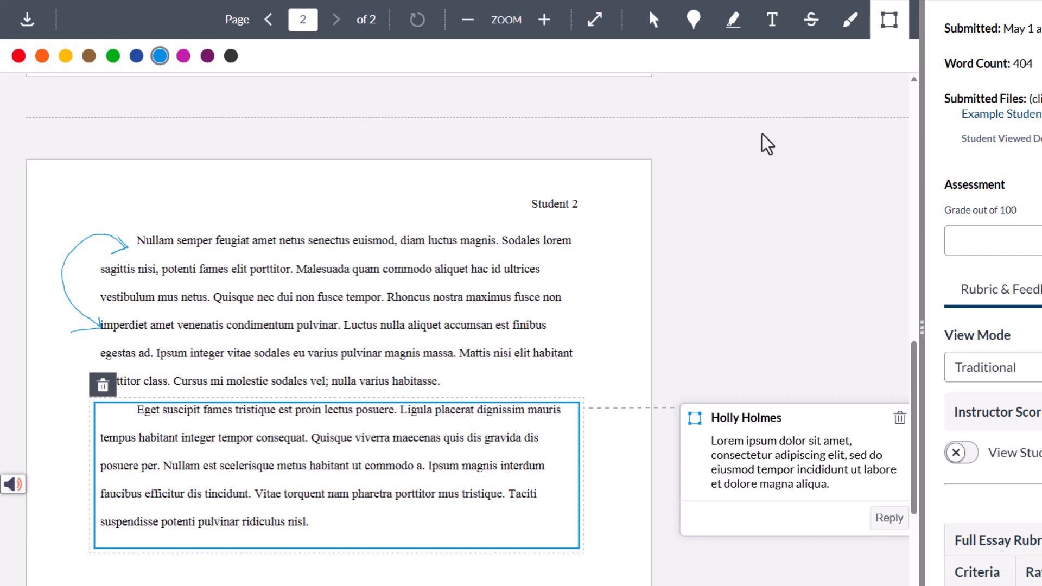
- Move the freehand curved arrow on page 2 slightly lower and further out into the page margin
left_click(655, 31)
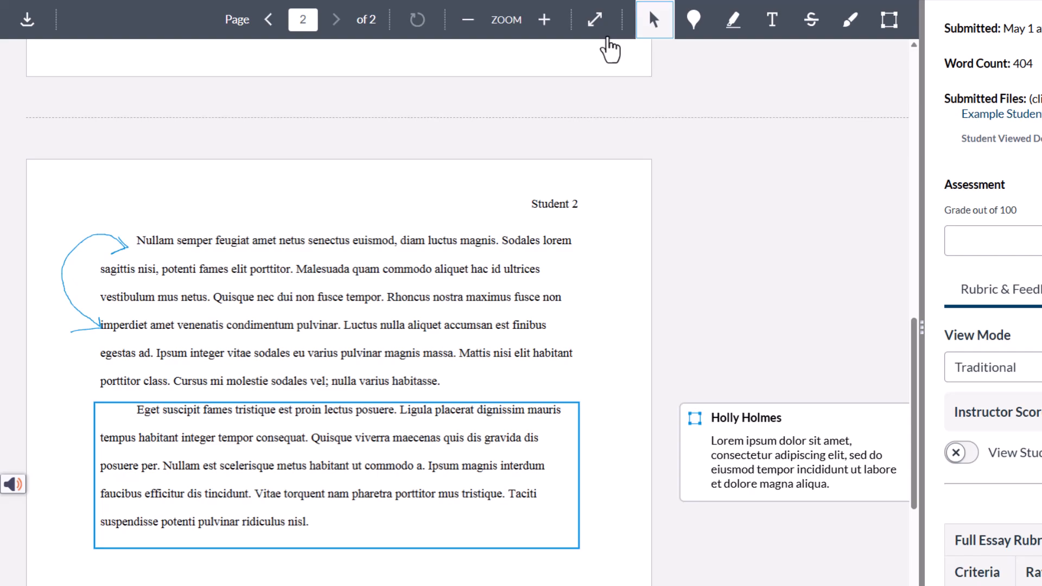
left_click(84, 239)
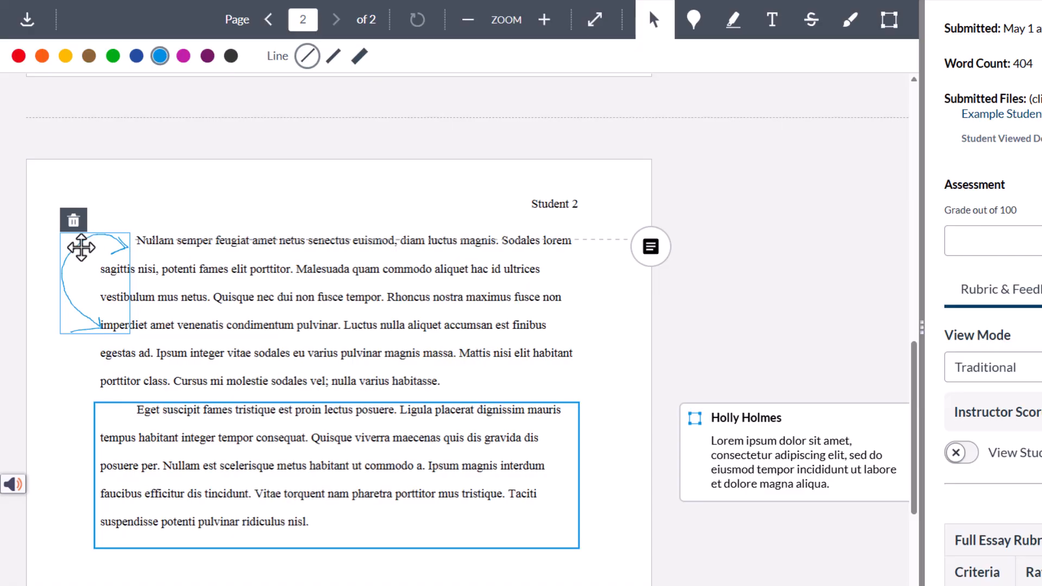
left_click_drag(81, 248, 51, 275)
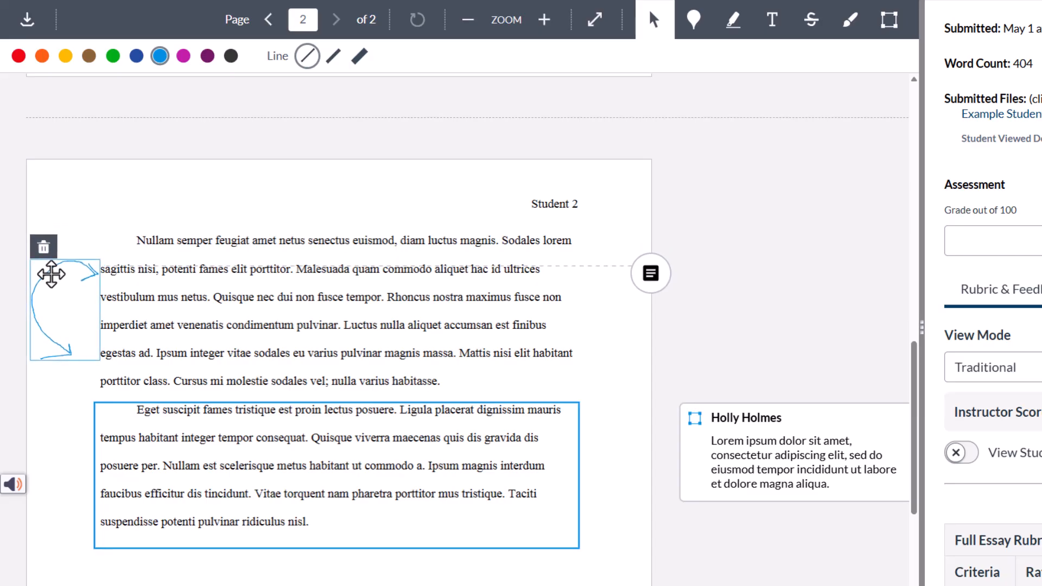
- Delete the uncommented point annotation near "ultricies" in page 1's first paragraph and confirm the deletion
scroll(390, 295, "up", 15)
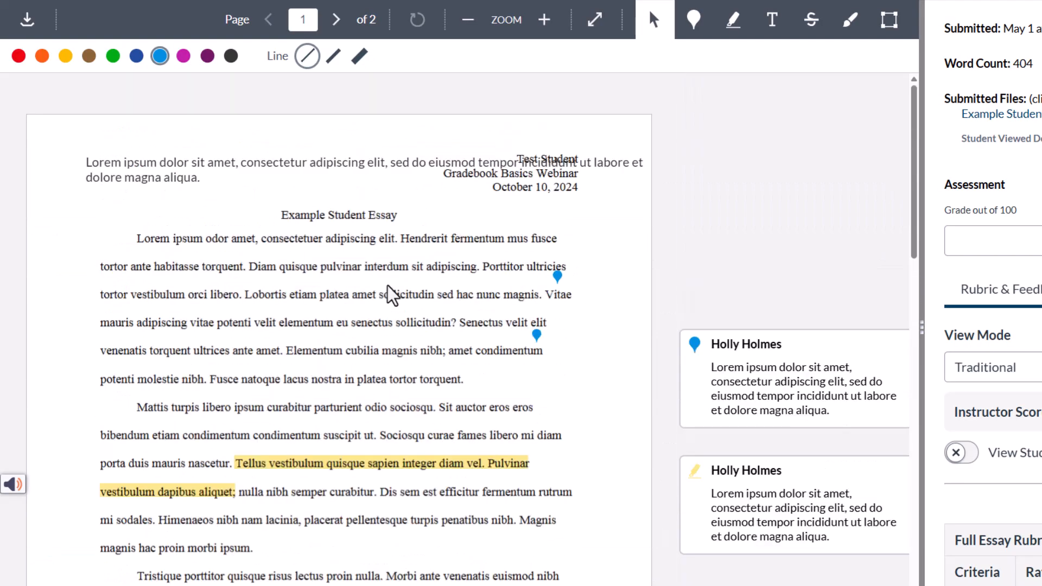
left_click(558, 275)
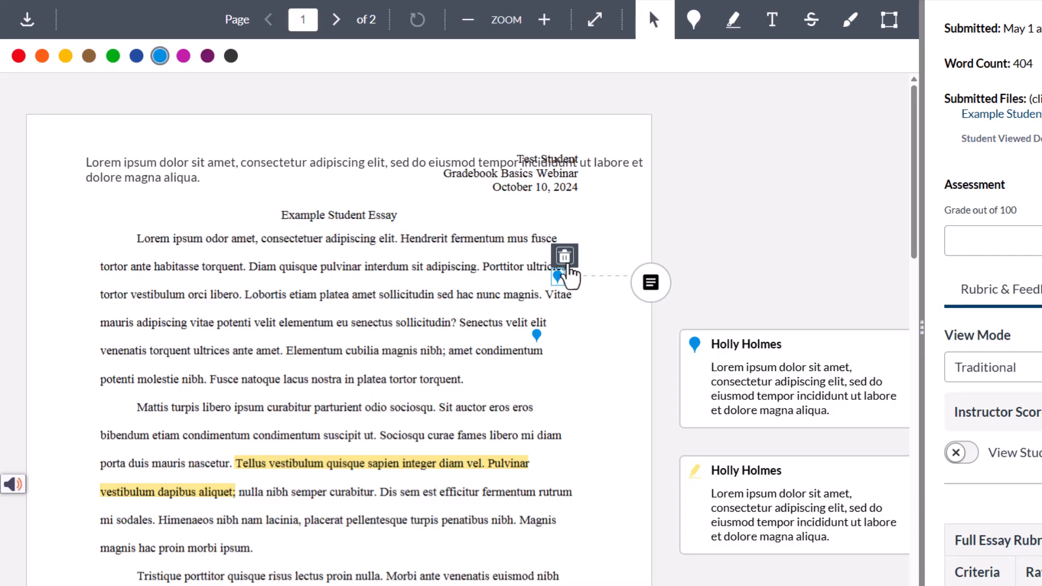
left_click(564, 256)
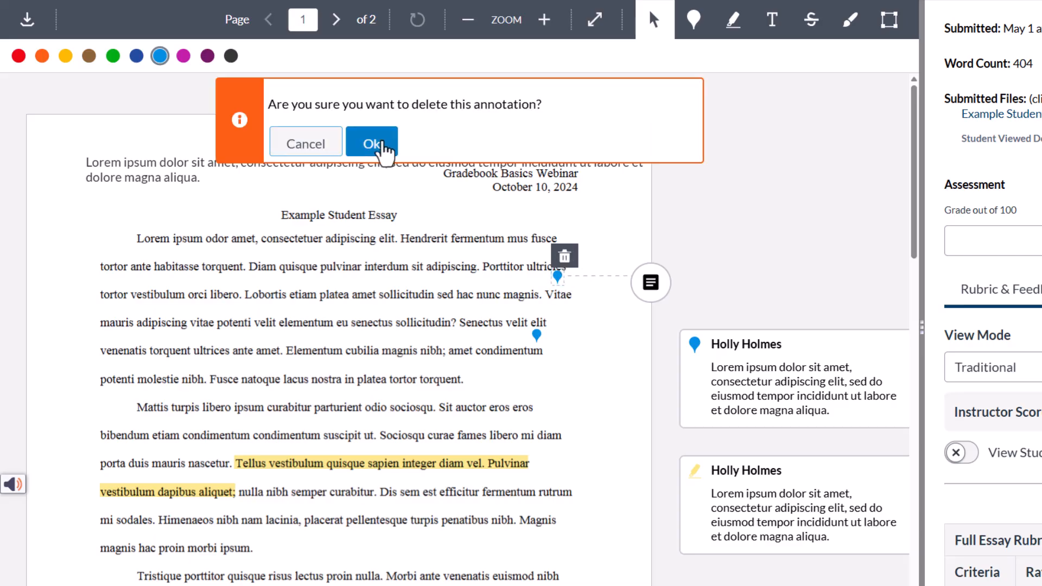
left_click(381, 145)
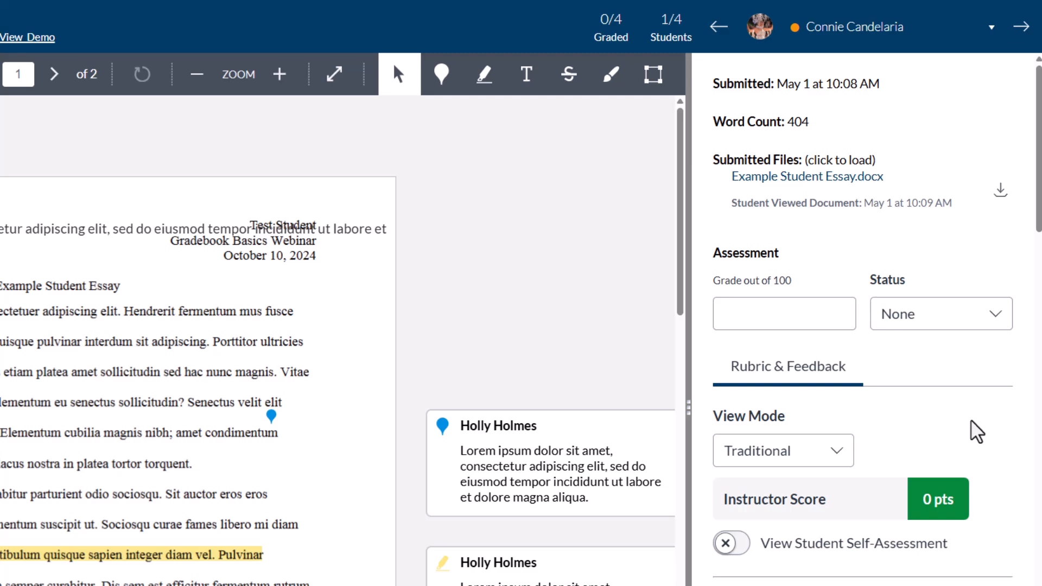
- Widen the grading pane and turn on the student self-assessment for the Full Essay Rubric
left_click_drag(689, 409, 337, 433)
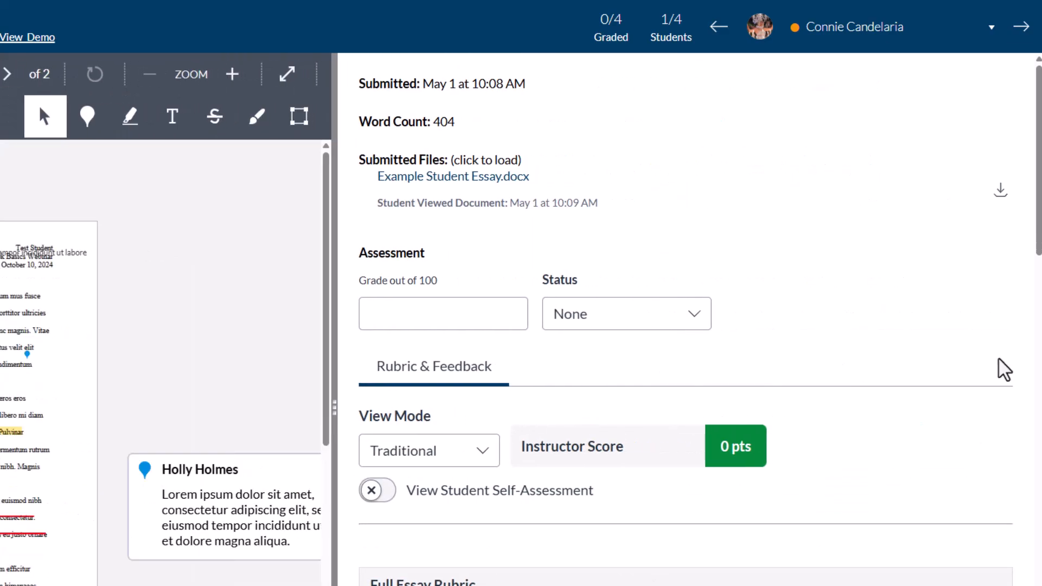
left_click(379, 492)
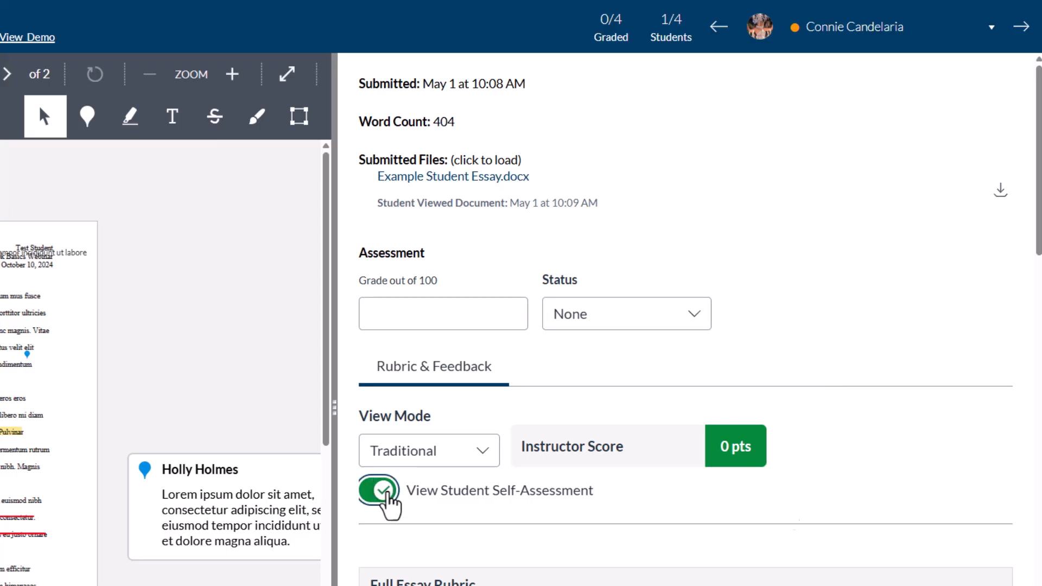
scroll(959, 370, "down", 5)
scroll(957, 373, "down", 2)
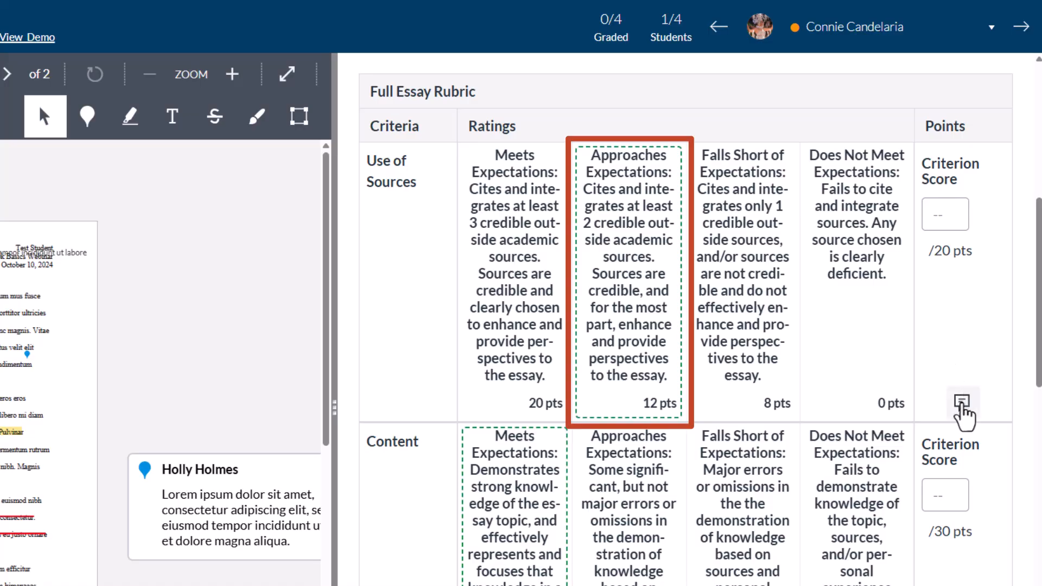
- Rate the Use of Sources criterion as Approaches Expectations (12 pts) and paste the copied text as its comment
left_click(962, 413)
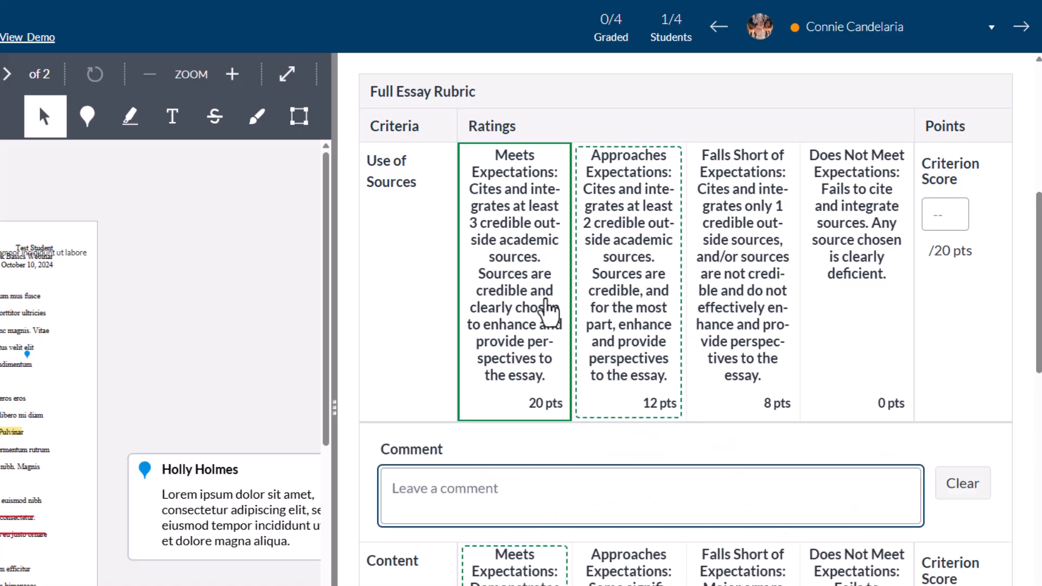
left_click(640, 321)
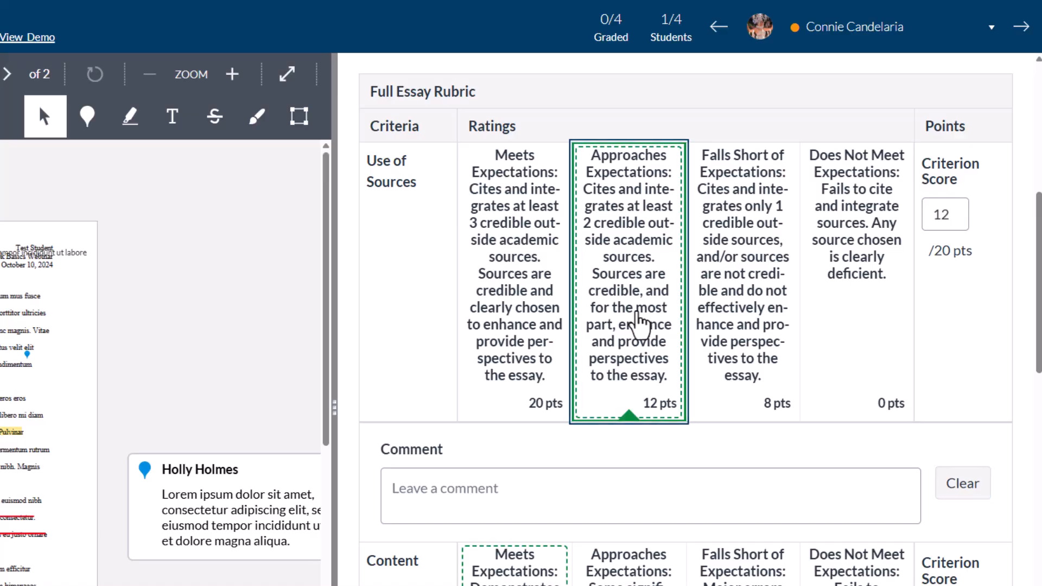
left_click(419, 481)
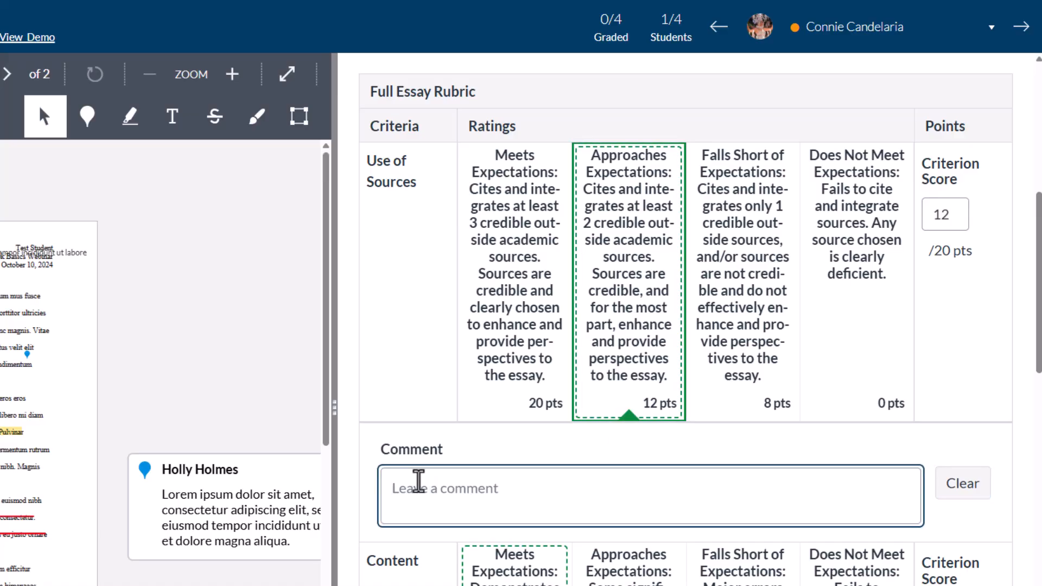
type("Lorem ipsum dolor sit amet, consectetur adipiscing elit, sed do eiusmod tempor incididunt ut labore et dolore magna aliqua.")
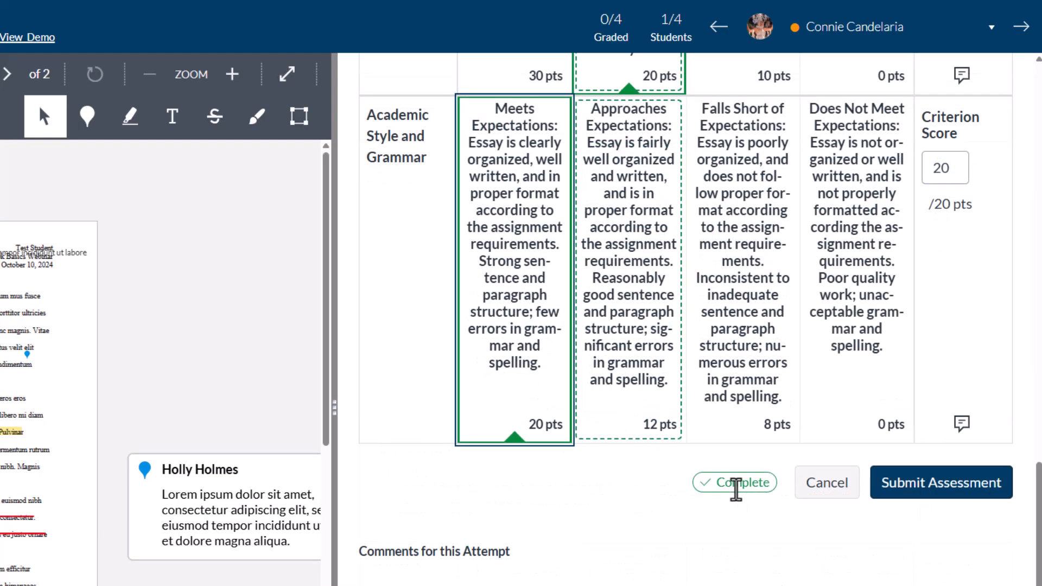
- Paste the copied Lorem ipsum text as the Academic Style and Grammar criterion comment and submit the rubric assessment
left_click(962, 429)
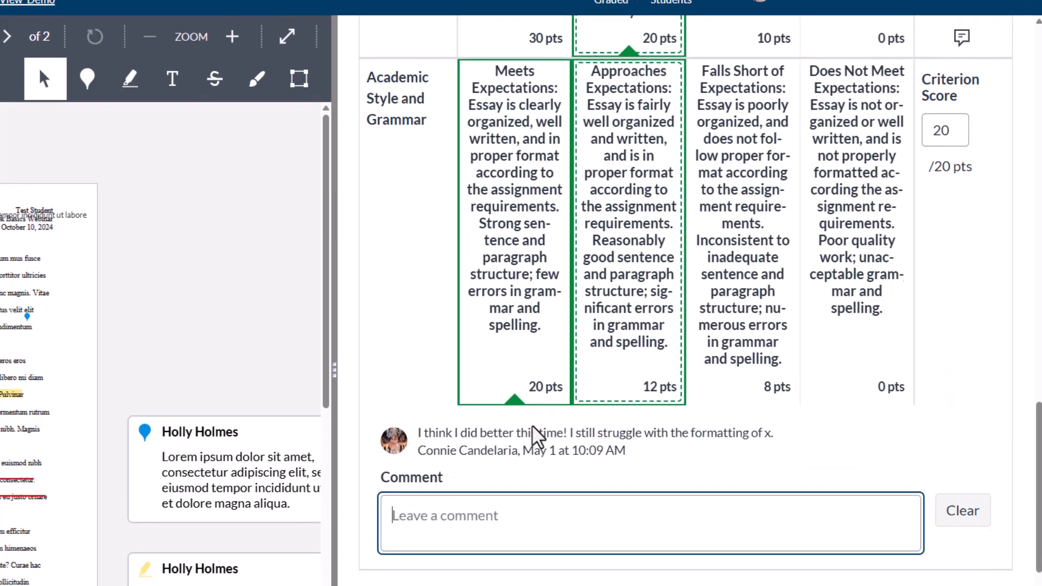
type("Lorem ipsum dolor sit amet, consectetur adipiscing elit, sed do eiusmod tempor incididunt ut labore et dolore magna aliqua.")
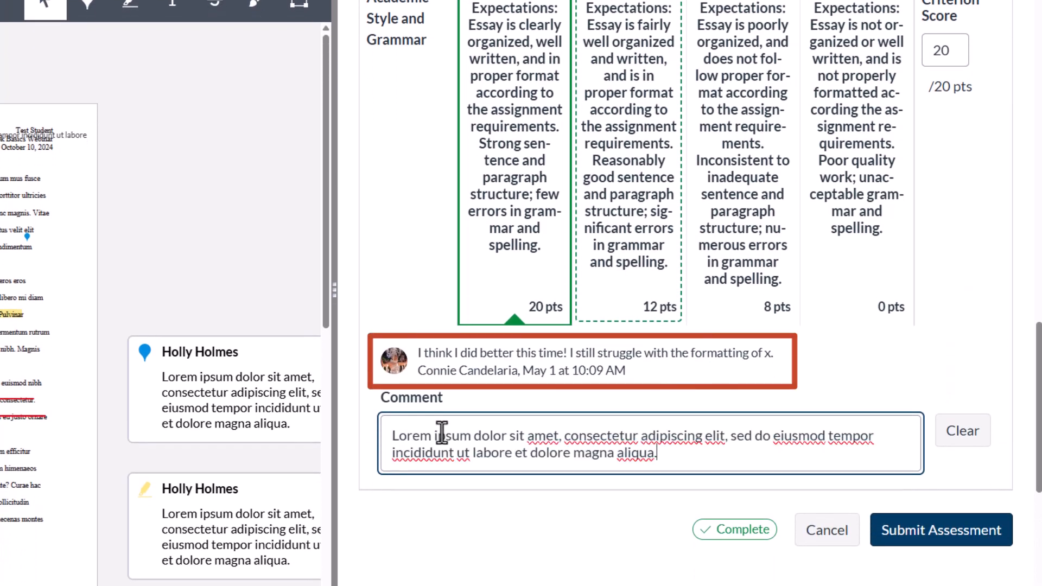
scroll(710, 255, "down", 3)
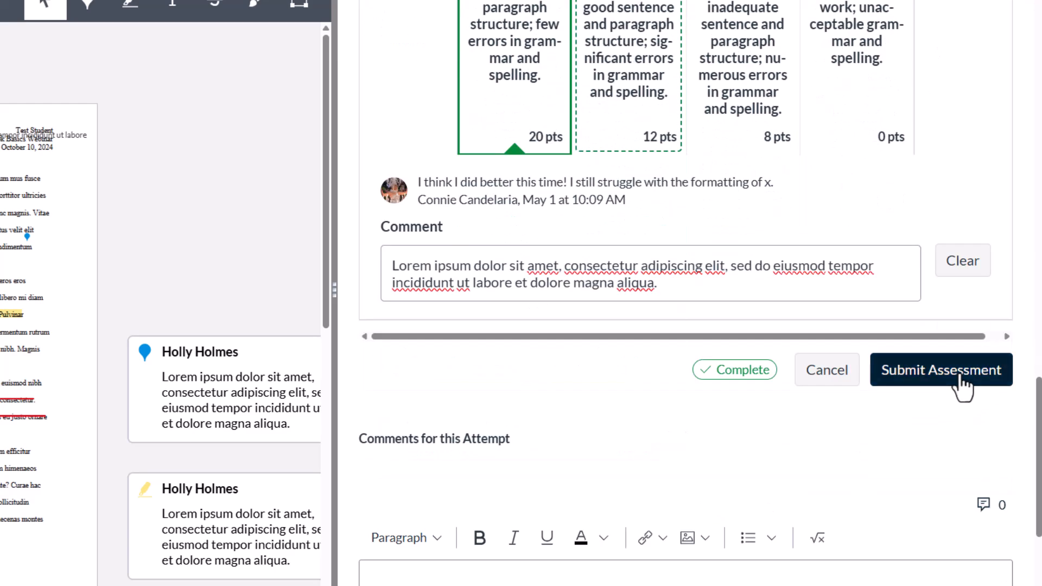
left_click(962, 386)
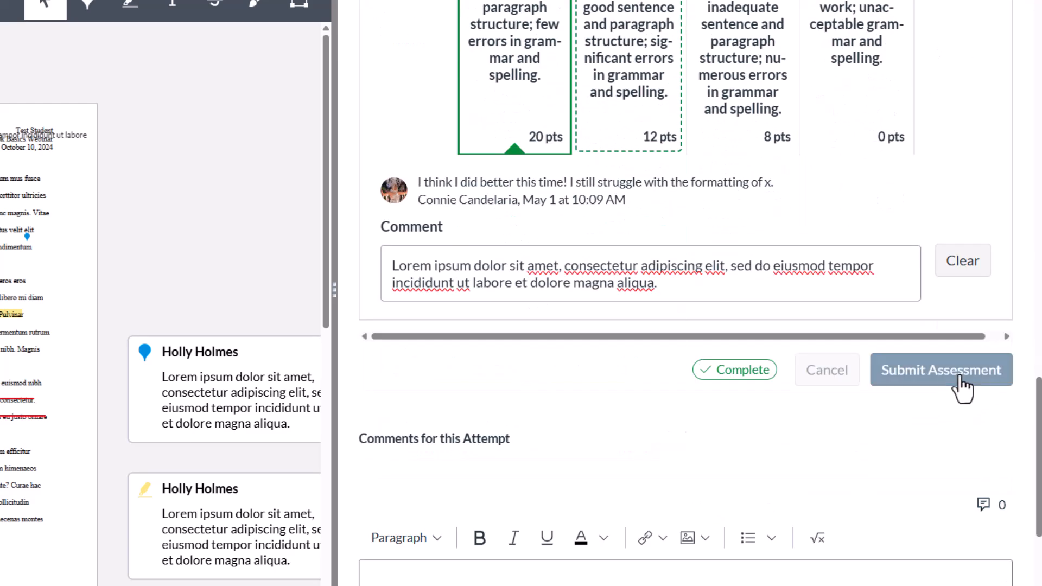
- Add "Please reference the rubric comments for revision suggestions." to the comment library as a new saved comment
scroll(1039, 424, "down", 1)
scroll(1040, 424, "down", 5)
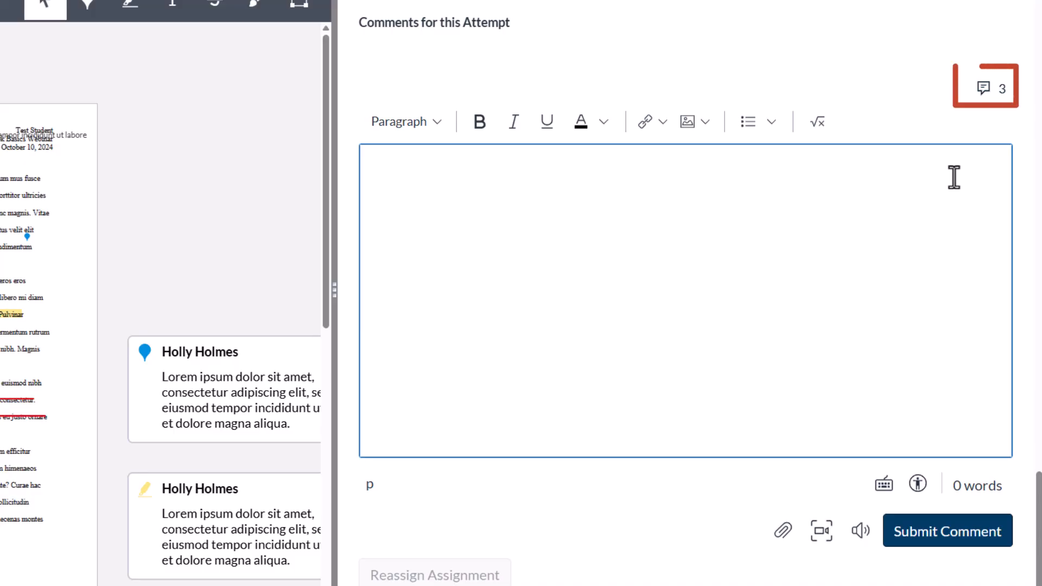
left_click(996, 96)
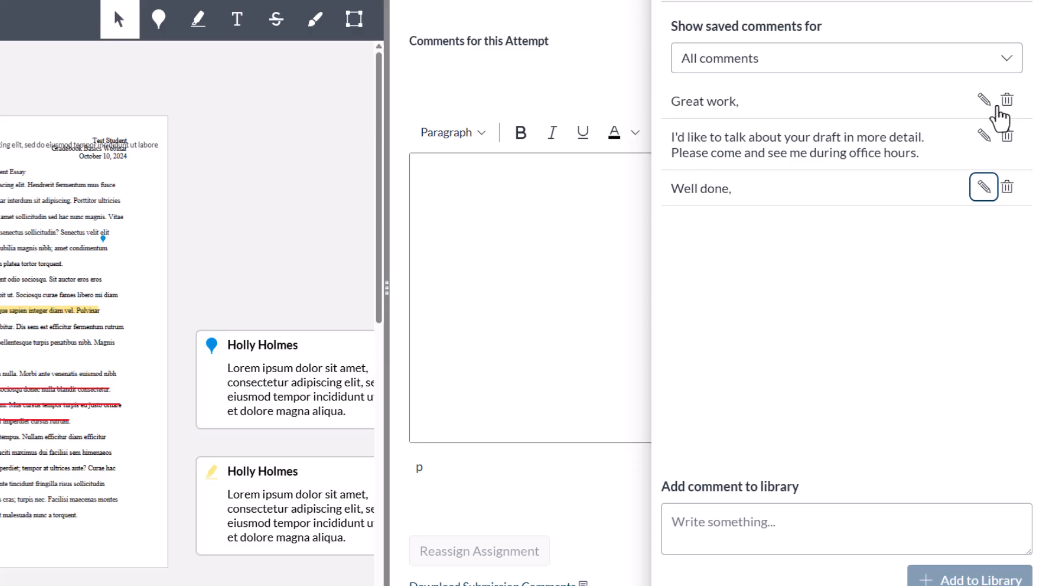
left_click(752, 519)
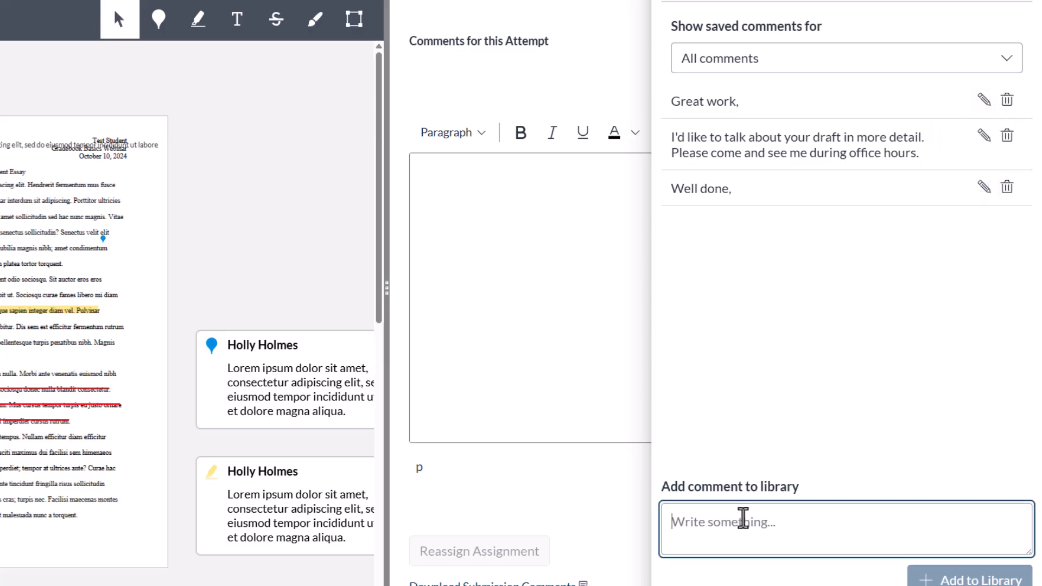
type("Please reference the rubric comments for revision suggestions.")
scroll(869, 542, "down", 1)
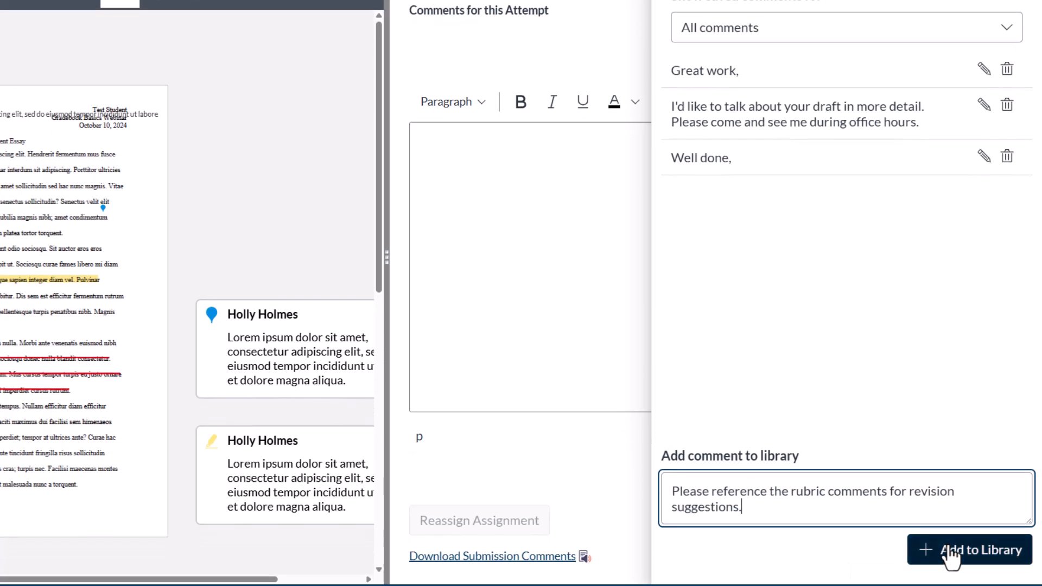
left_click(951, 555)
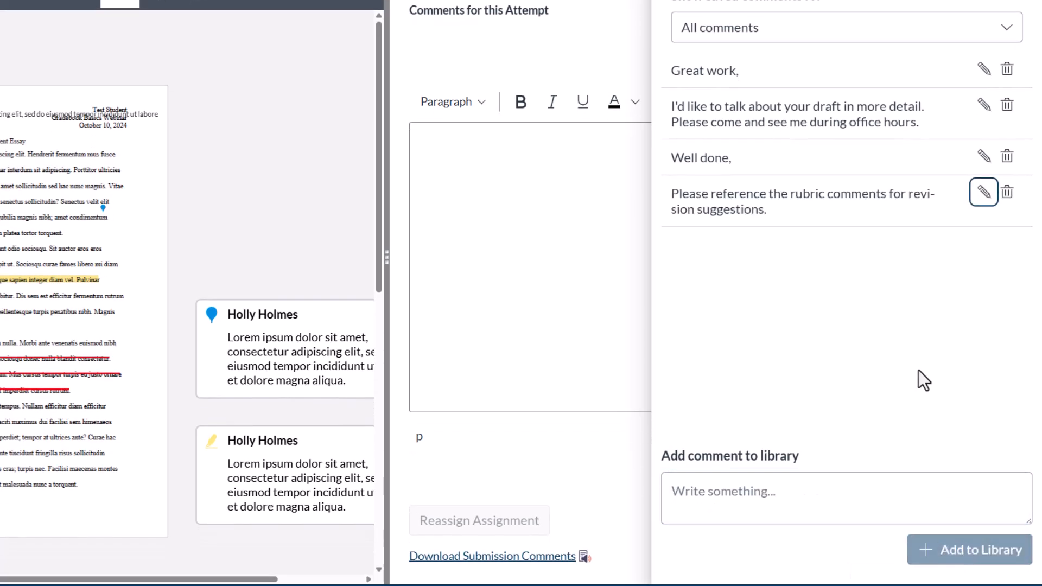
- Insert the saved rubric-reference comment into the attempt comment and continue it with "Also," and the Lorem ipsum text from "Ut enim" to "pariatur."
left_click(784, 214)
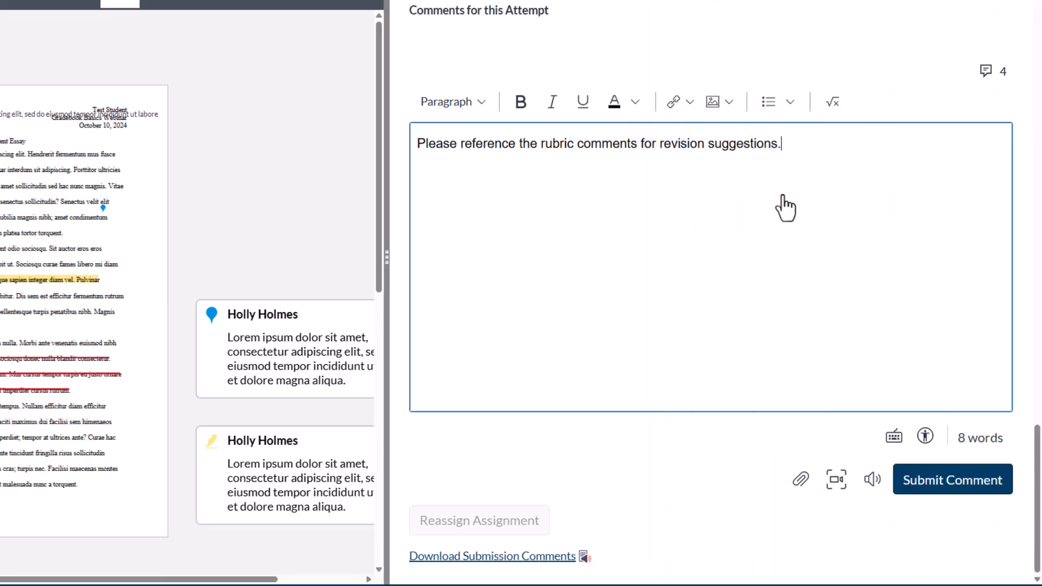
left_click(811, 153)
type("Al")
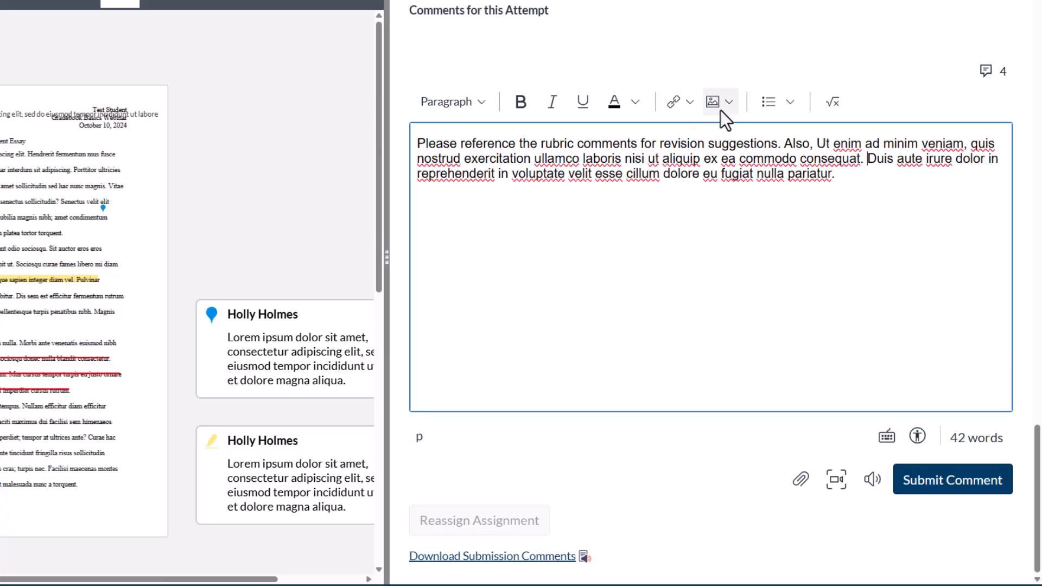
- Attach the file Unit Four Essay Feedback - CC.docx to the attempt comment
left_click(785, 105)
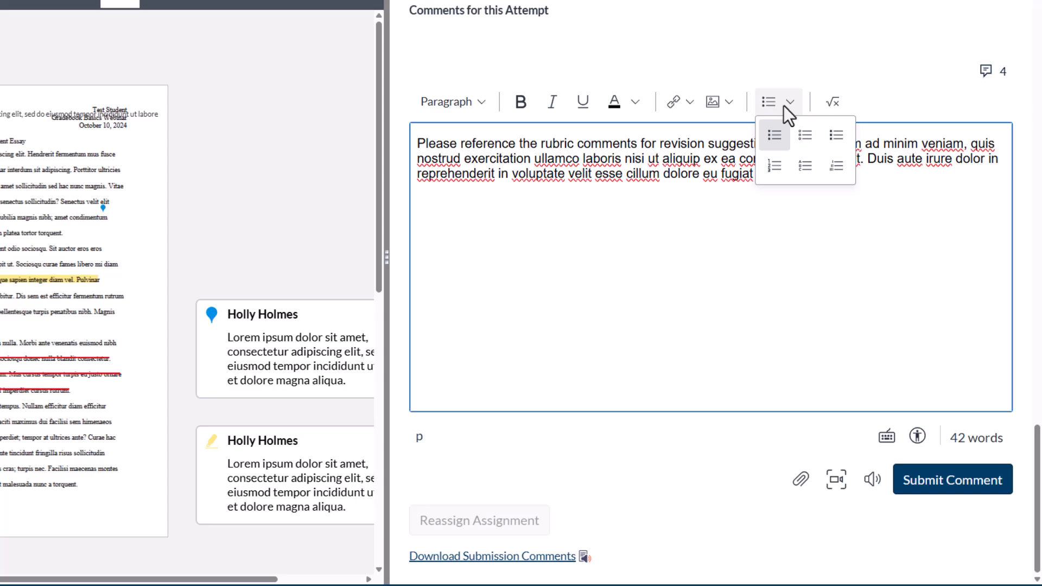
left_click(803, 106)
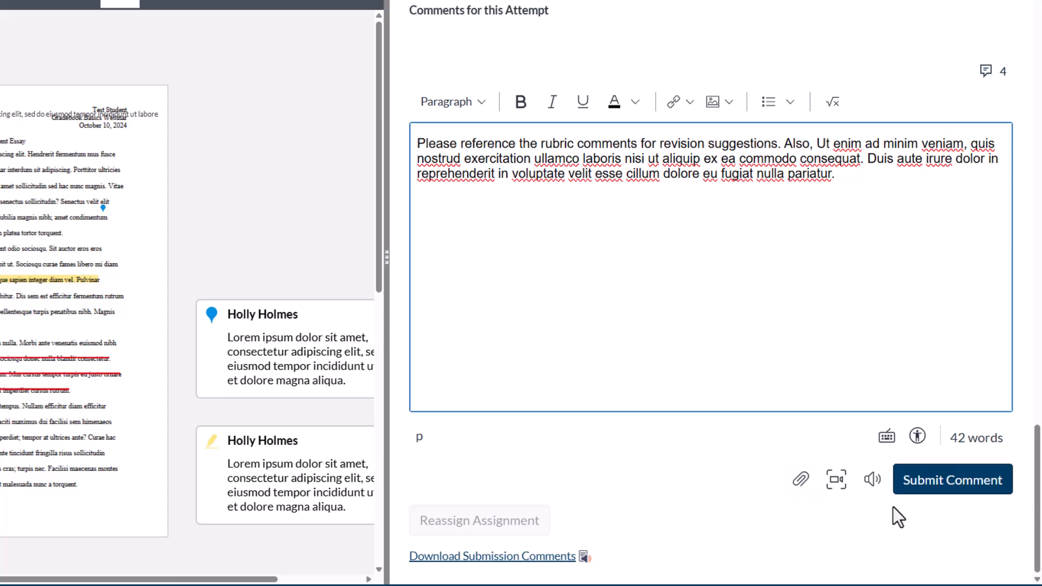
left_click(800, 488)
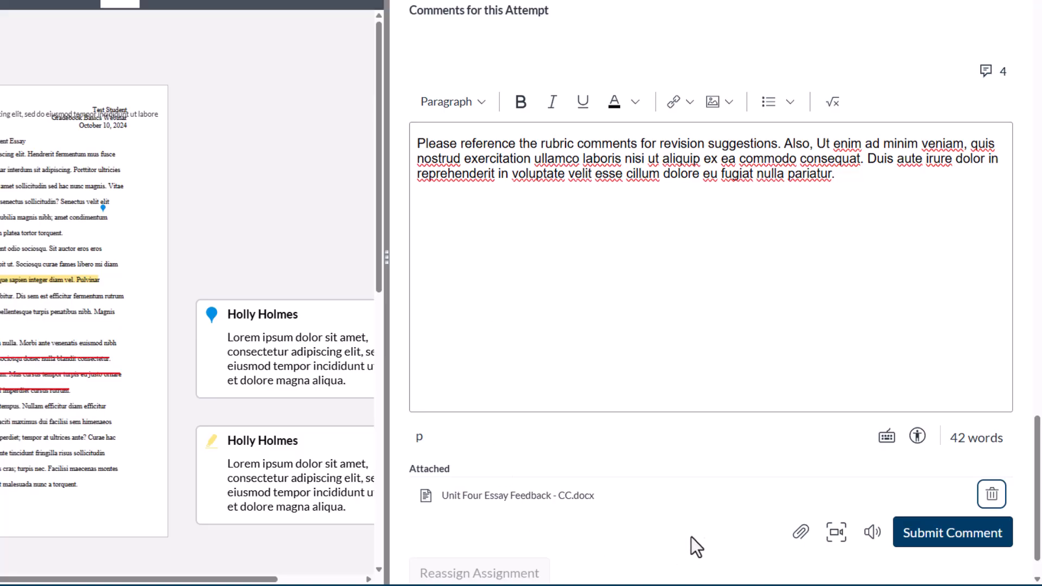
- Set up a Studio Capture screen recording that shares the Unit Four Essay SpeedGrader browser tab
left_click(836, 534)
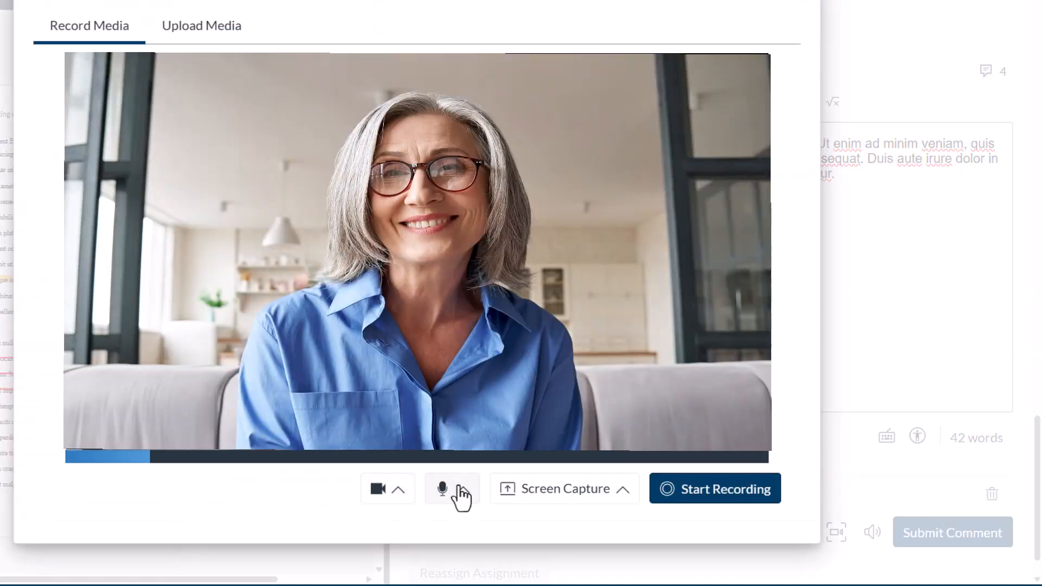
left_click(594, 495)
left_click(566, 531)
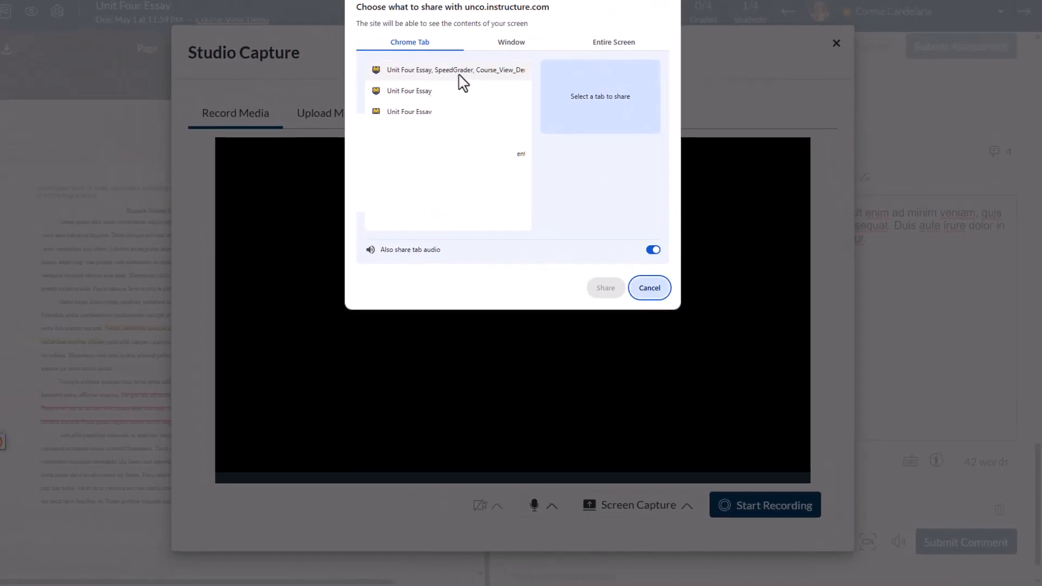
left_click(470, 68)
left_click(612, 294)
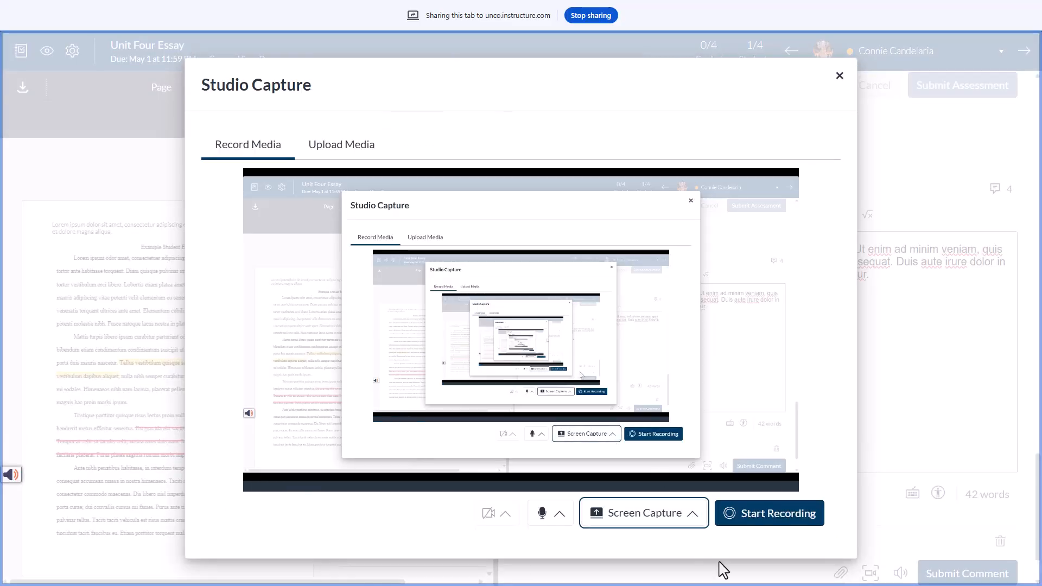
- Record a short screen capture of the graded essay and save it as "Personalized Unit Four Essay Feedback - CC"
left_click(771, 522)
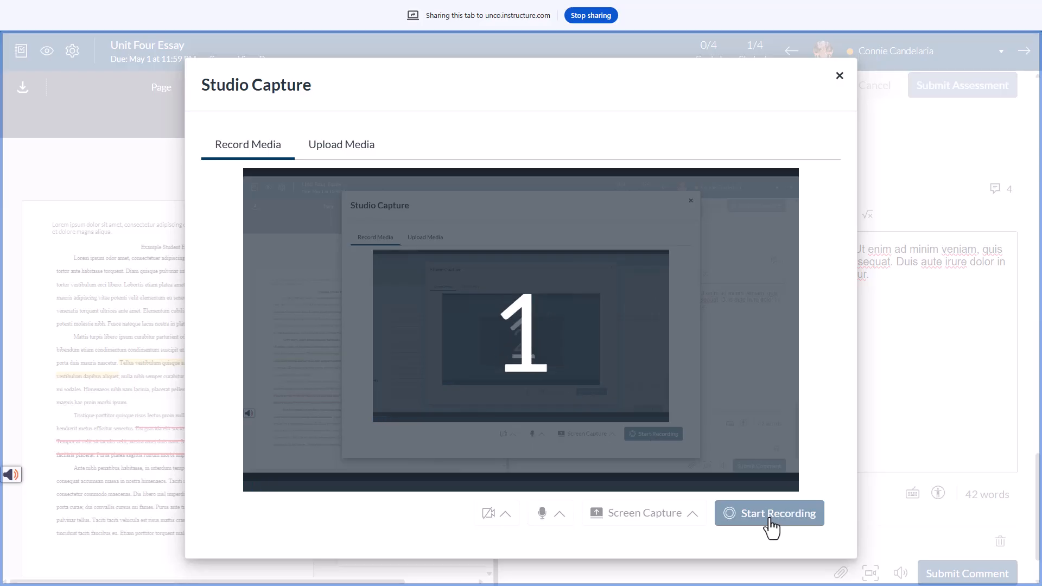
scroll(445, 242, "down", 1)
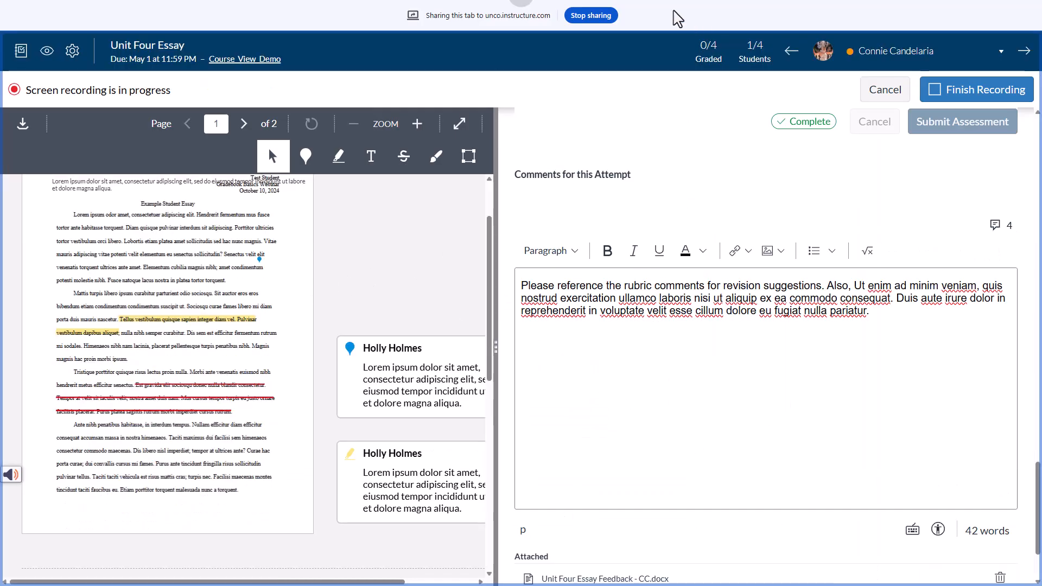
left_click(593, 17)
left_click(400, 516)
left_click(326, 540)
type("CC")
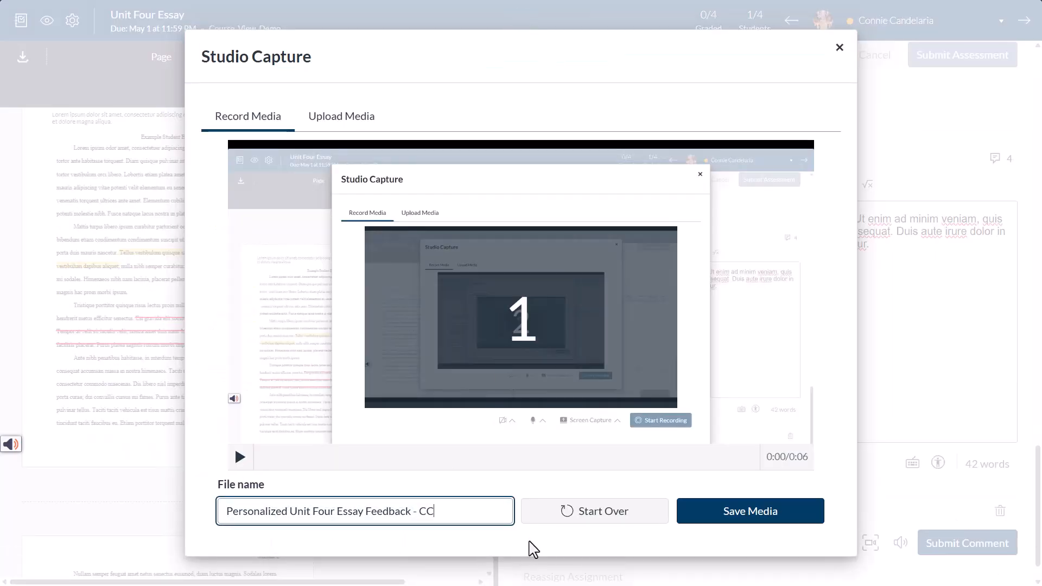
left_click(752, 516)
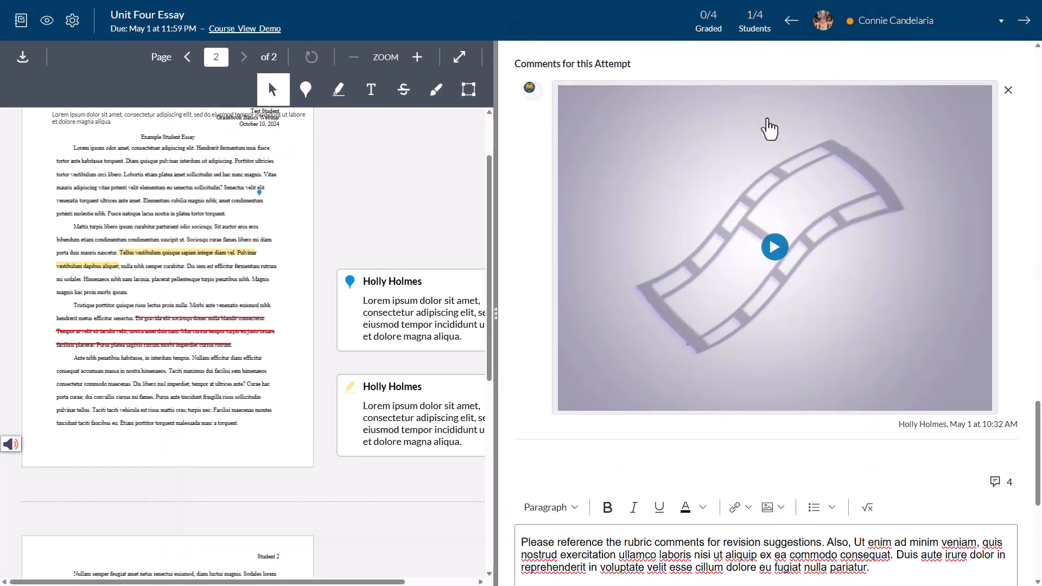
- Dictate a greeting thanking the student for the submission into the attempt comment using Speech to Text
scroll(1039, 467, "down", 4)
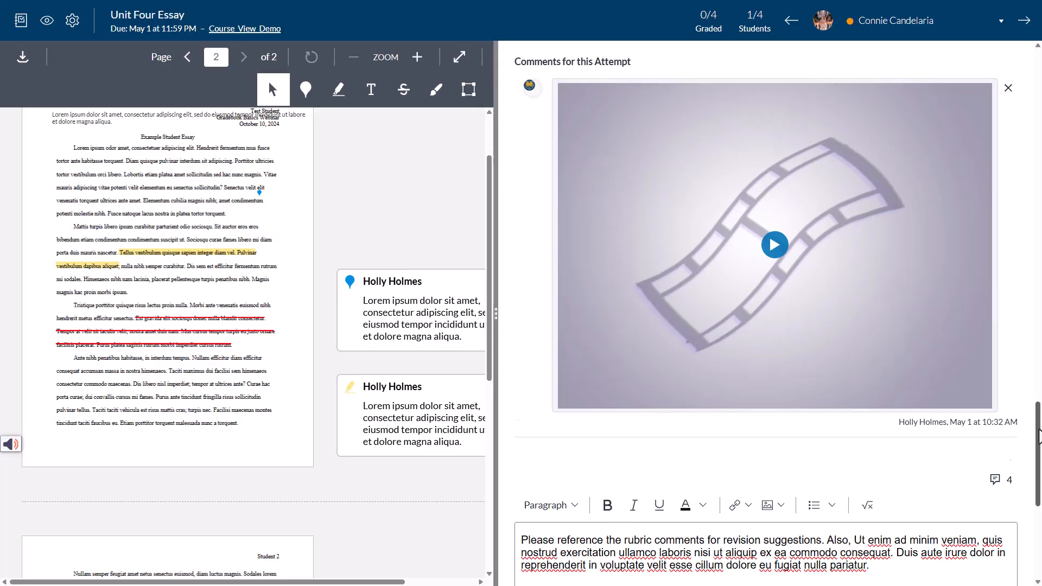
scroll(1039, 478, "down", 2)
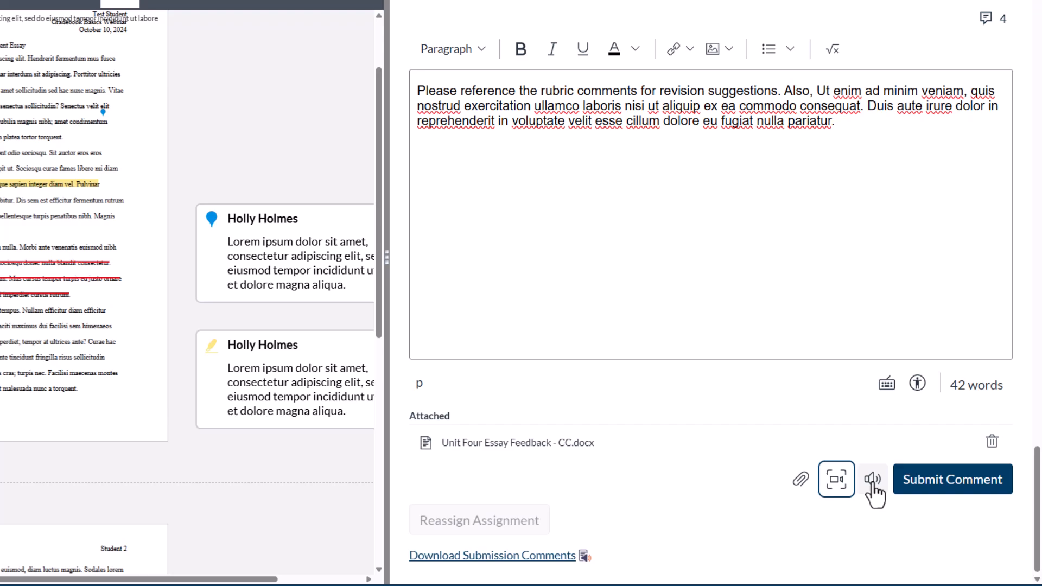
left_click(872, 479)
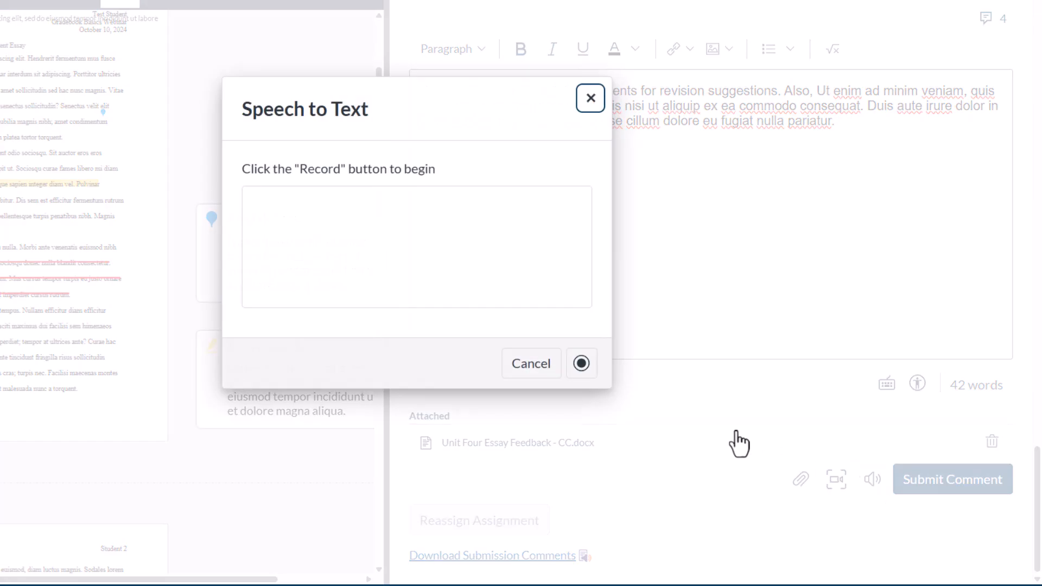
left_click(582, 363)
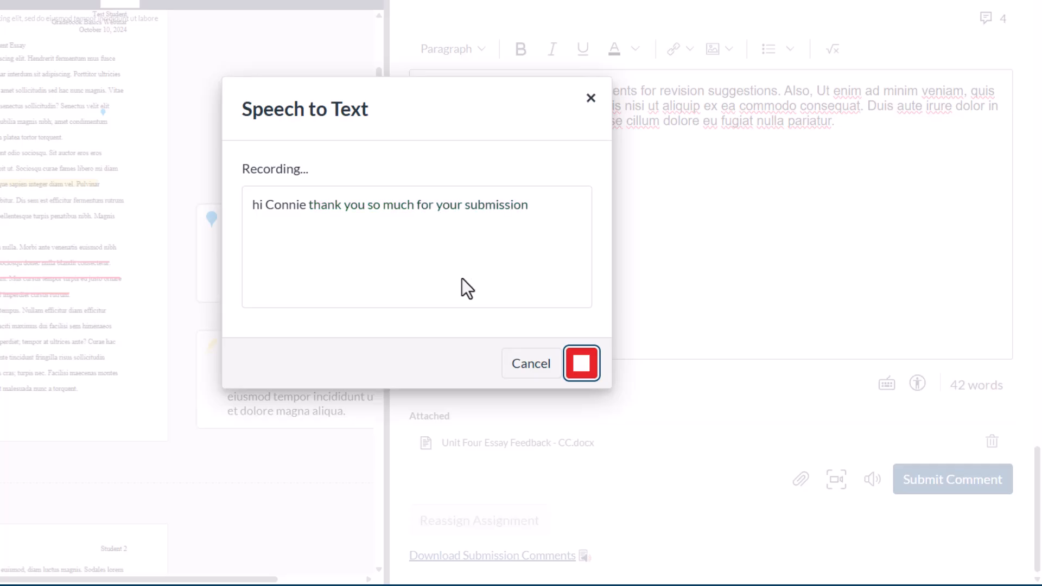
left_click(574, 370)
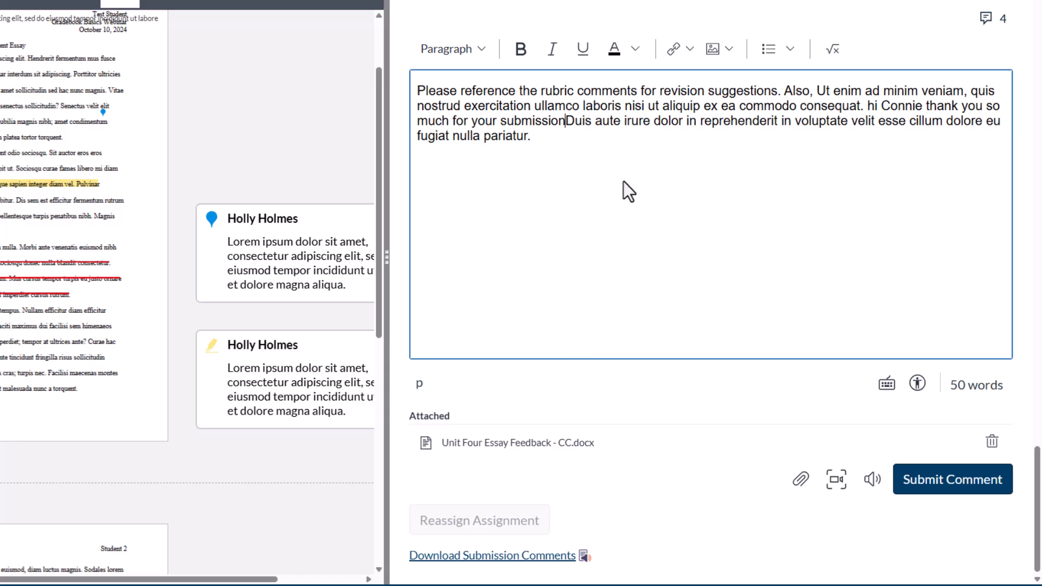
- Move the dictated thank-you sentence into its own paragraph at the end of the comment and submit the comment
left_click_drag(566, 120, 871, 106)
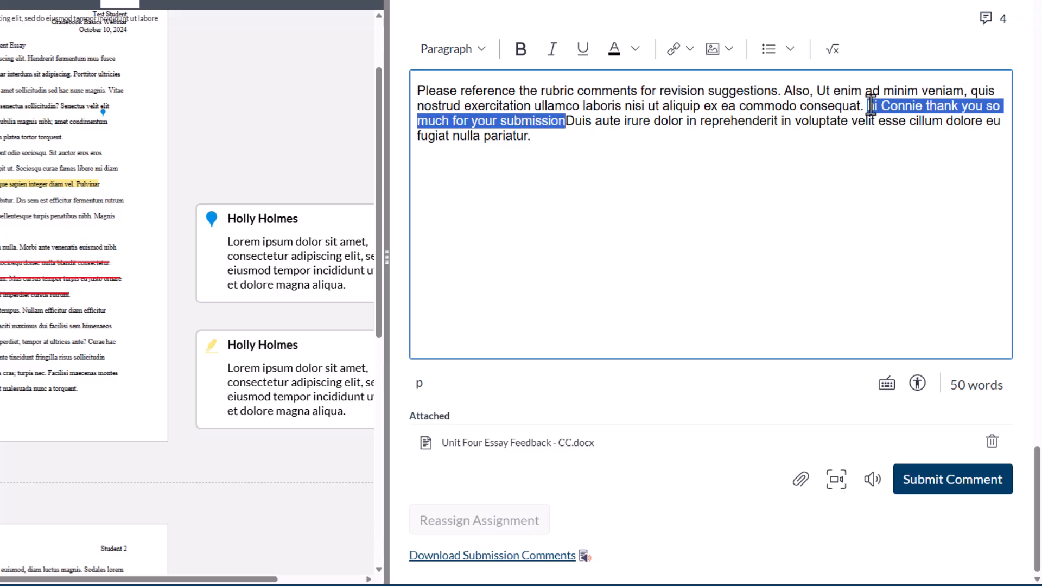
key("ctrl+x")
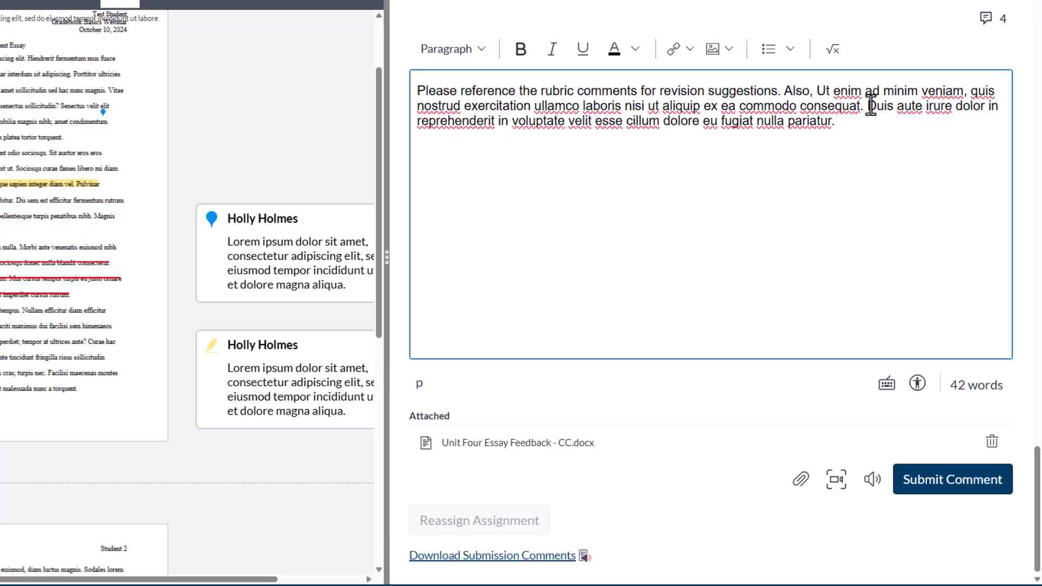
left_click(977, 121)
key("Return")
key("Return")
key("ctrl+v")
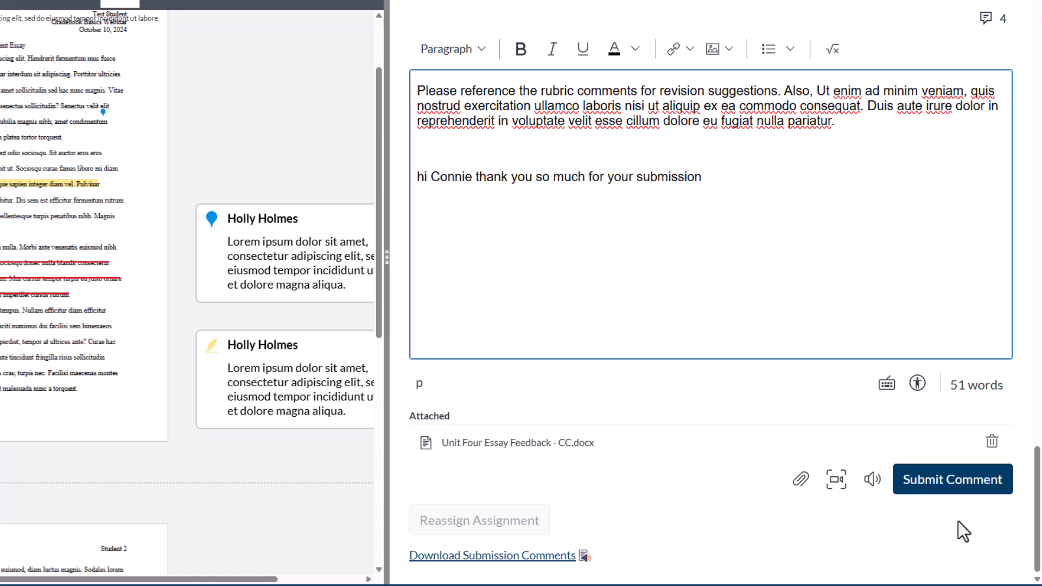
left_click(982, 480)
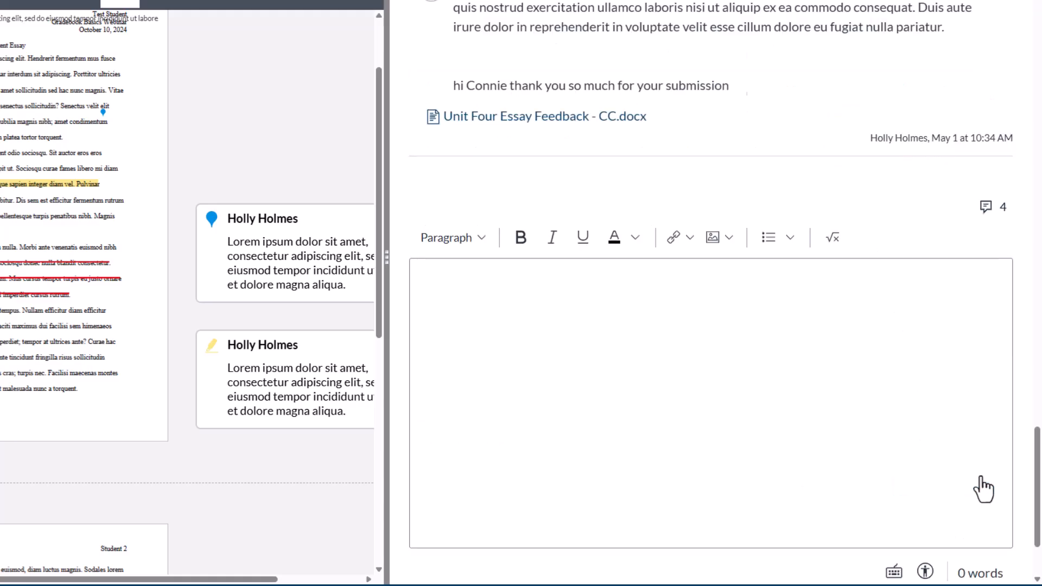
- Enter 72 as the submission's grade out of 100
scroll(946, 416, "up", 20)
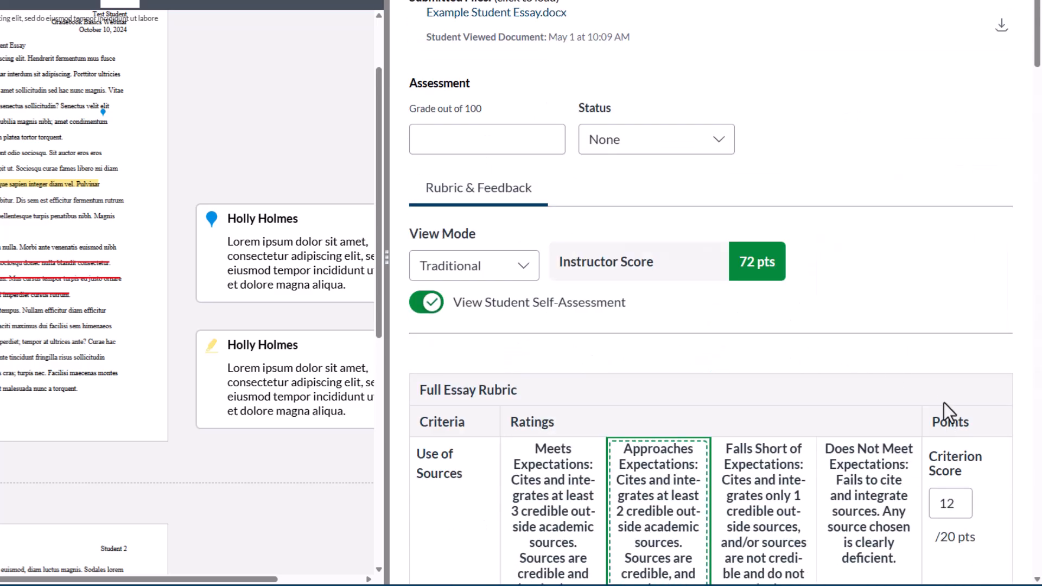
left_click(509, 143)
type("72")
left_click(939, 120)
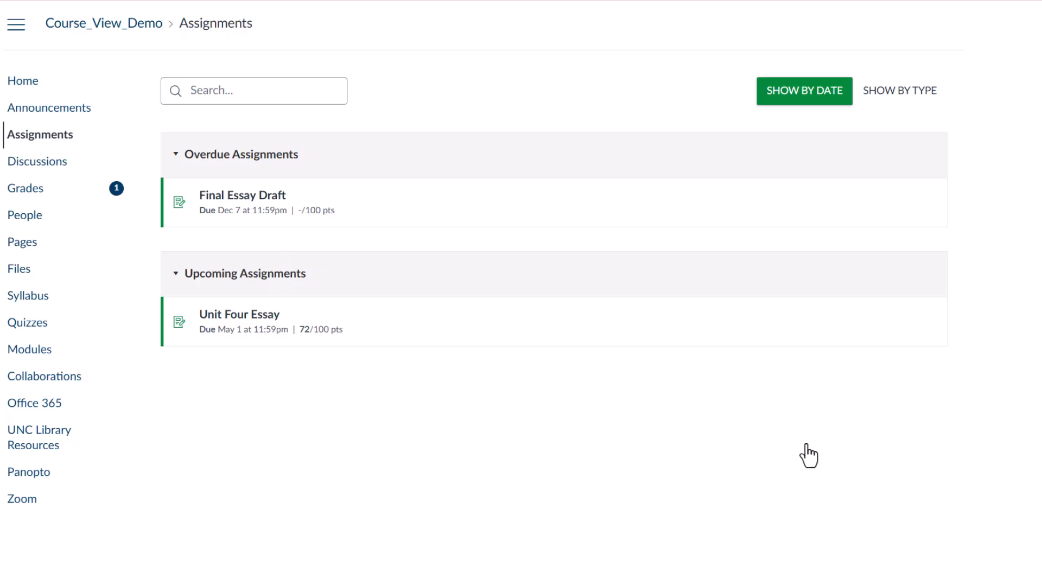
- Open the Unit Four Essay assignment in the student's view and examine its rubric ratings, criterion comments and document annotations
left_click(249, 322)
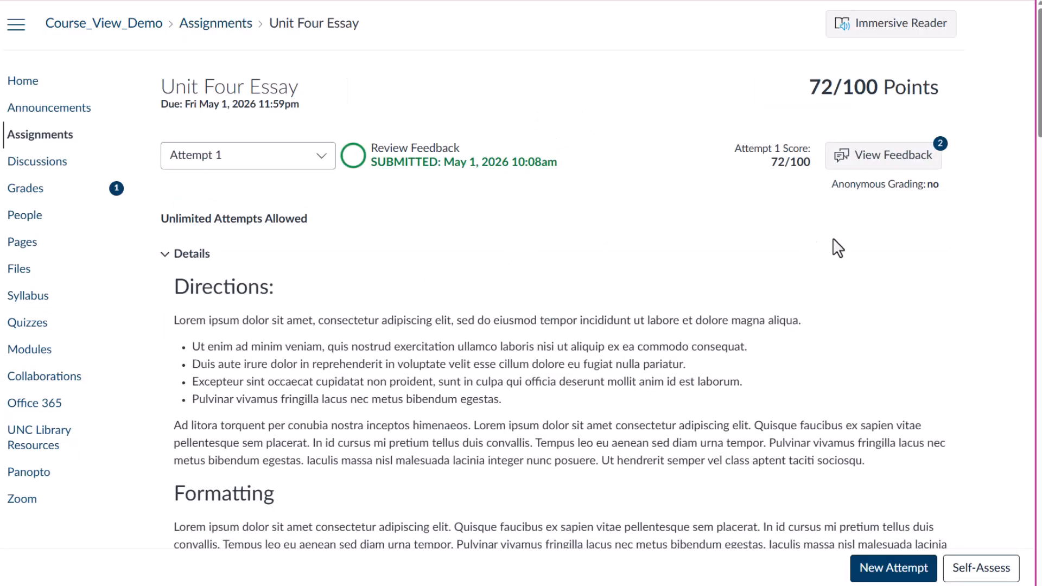
scroll(943, 282, "down", 12)
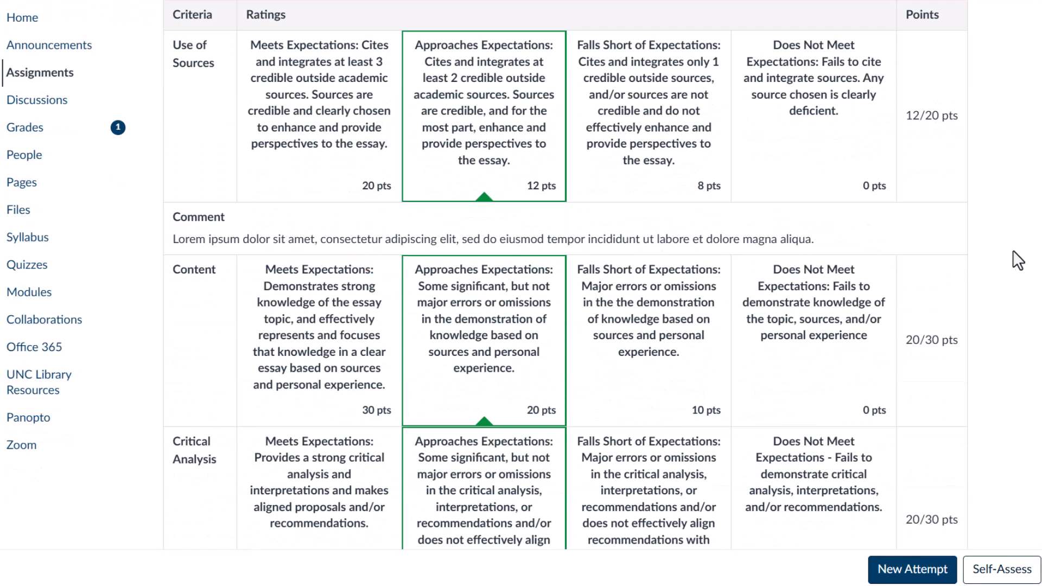
scroll(1010, 252, "down", 15)
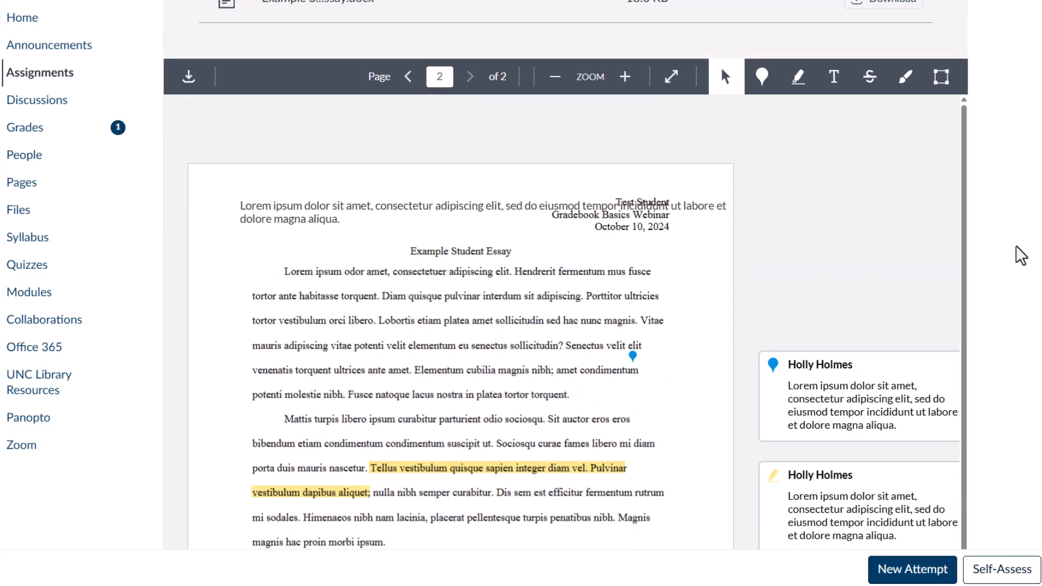
scroll(1016, 246, "down", 11)
scroll(1016, 245, "up", 3)
mouse_move(965, 108)
left_mouse_down()
mouse_move(1002, 342)
mouse_move(967, 17)
left_mouse_up()
- View the Attempt 1 feedback as the student and play the instructor's video comment
scroll(565, 275, "up", 15)
scroll(565, 275, "up", 10)
left_click(918, 149)
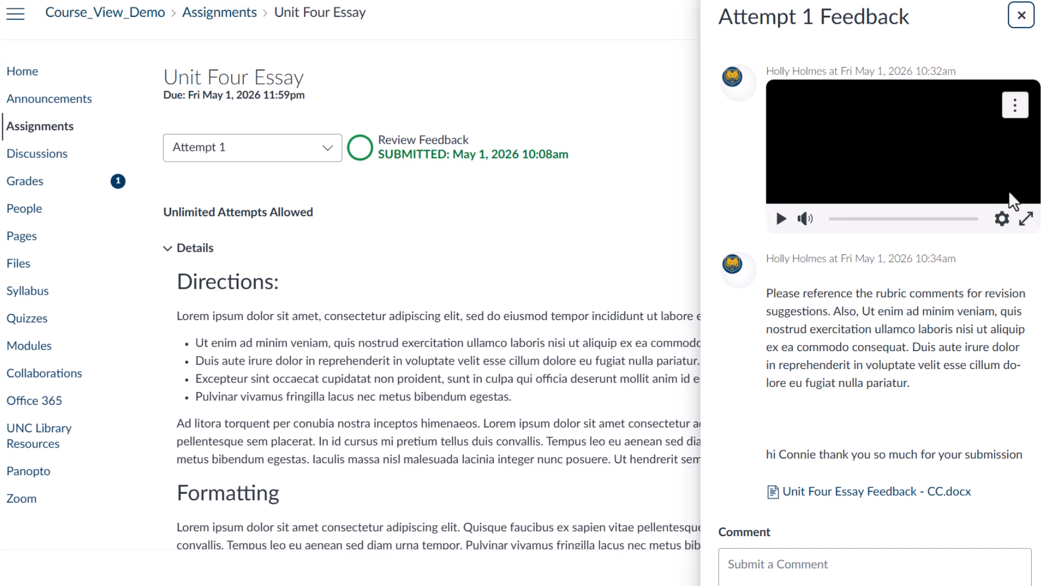
left_click(782, 219)
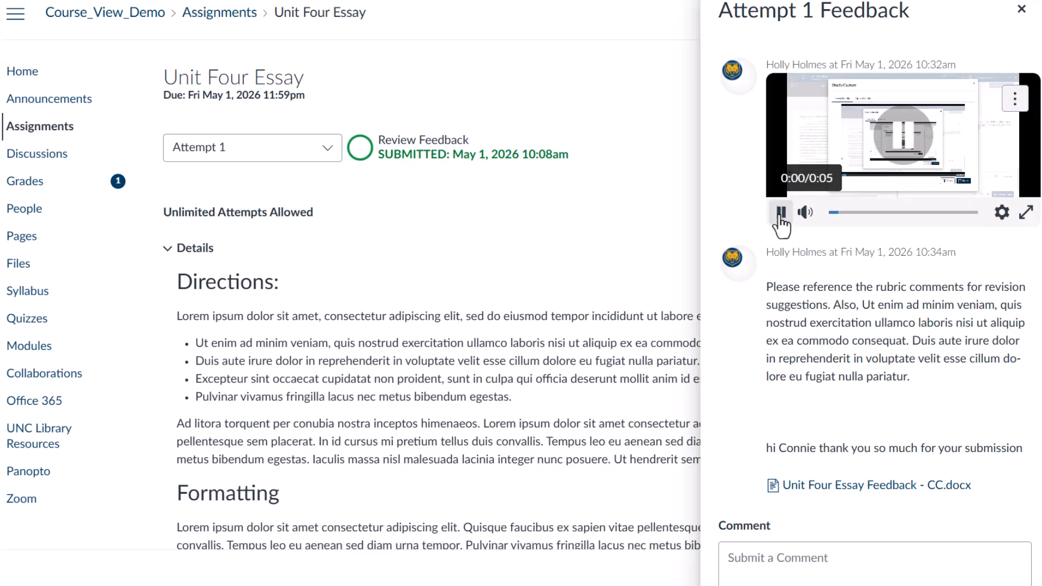